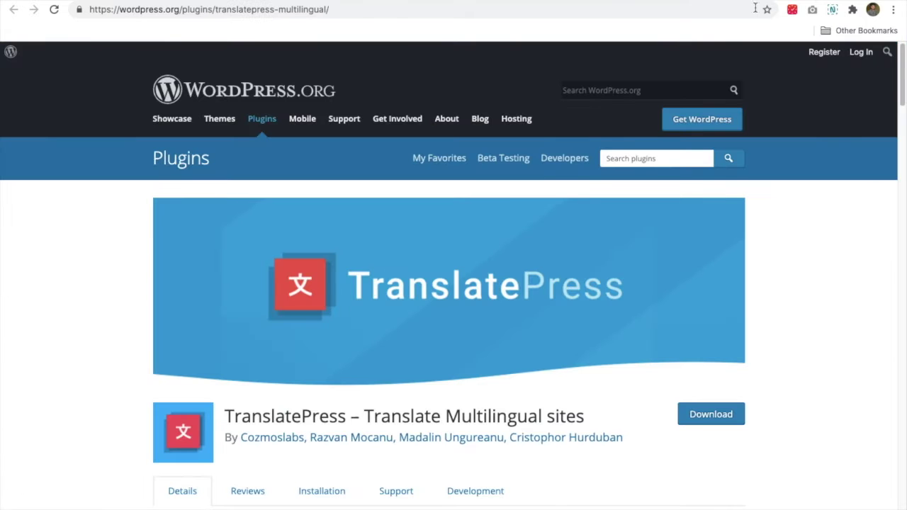
# Review the TranslatePress plugin page on WordPress.org.
pyautogui.scroll(-2, 380, 347)
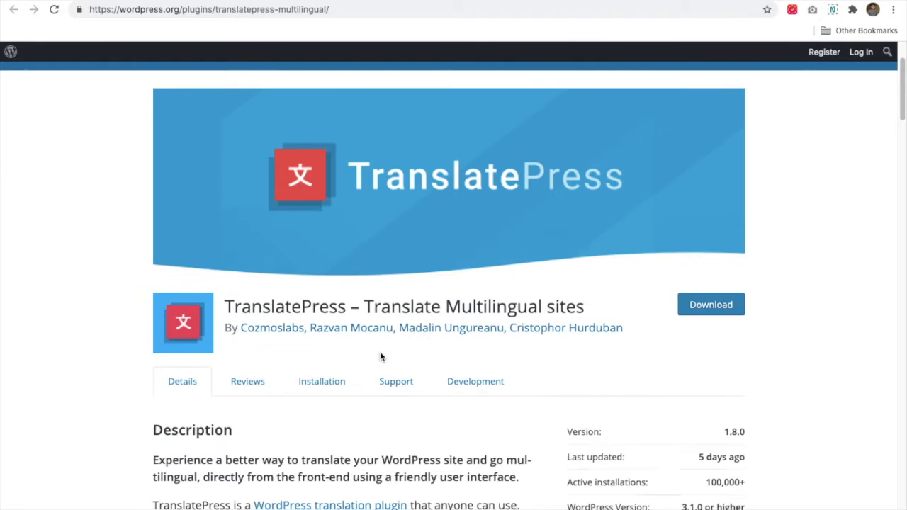
pyautogui.scroll(-1, 380, 361)
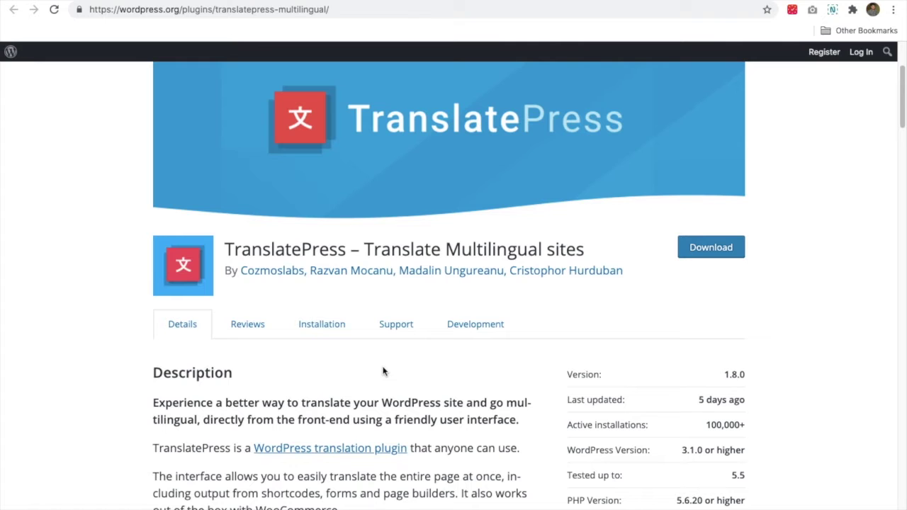
pyautogui.scroll(3, 383, 371)
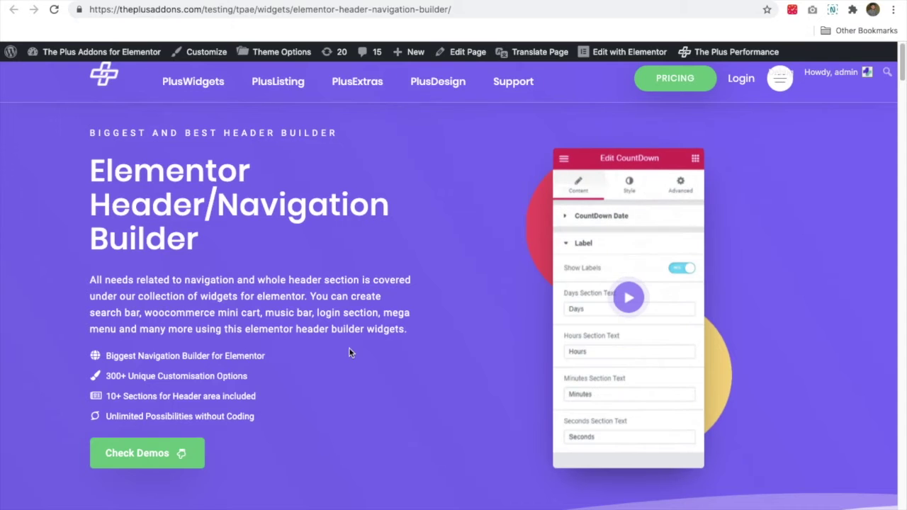
# Look through the Elementor header demo layouts and examine the language switchers in Layout 7 and Layout 7-1.
pyautogui.scroll(-15, 366, 371)
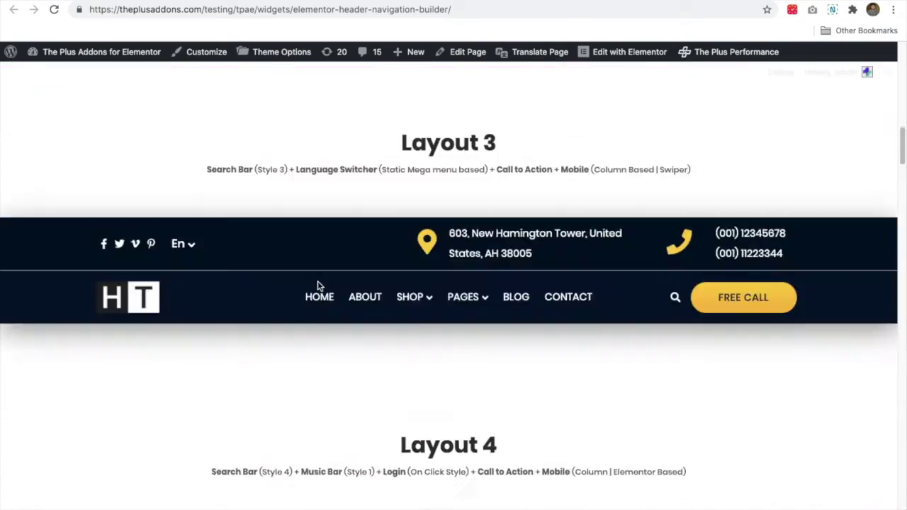
pyautogui.scroll(-10, 365, 298)
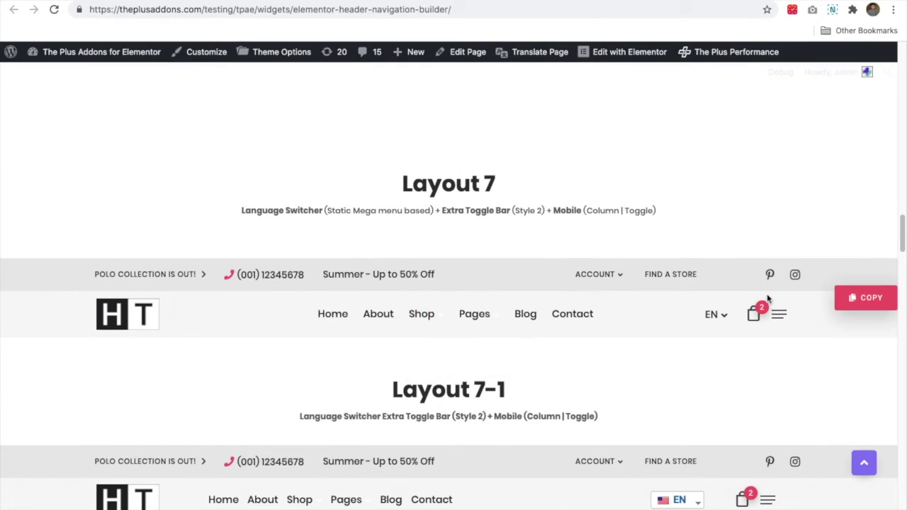
pyautogui.scroll(-2, 706, 329)
pyautogui.moveTo(671, 358)
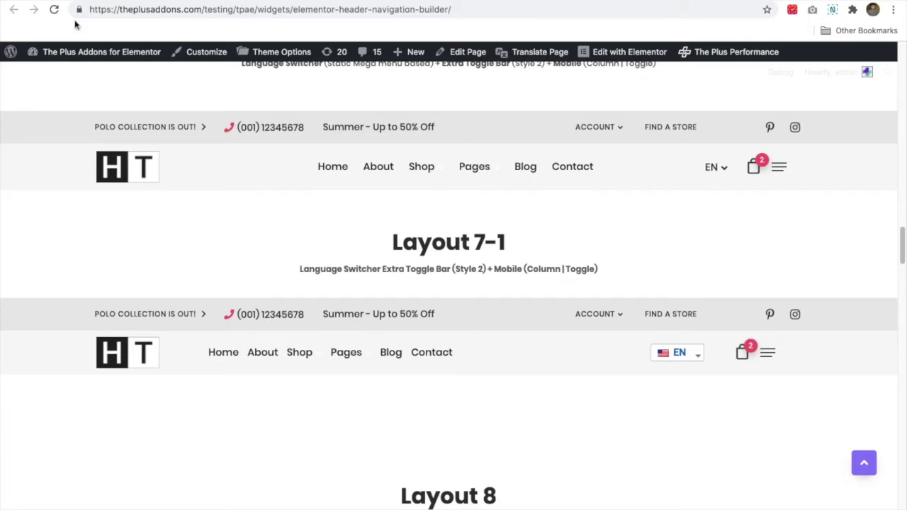
pyautogui.moveTo(75, 52)
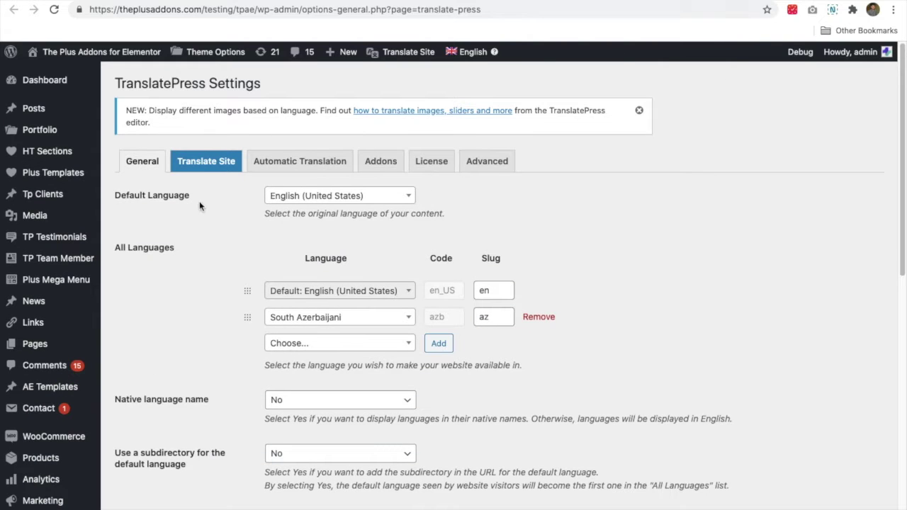
# Review the TranslatePress general settings, including the default language choice and the language switcher options.
pyautogui.scroll(-3, 211, 362)
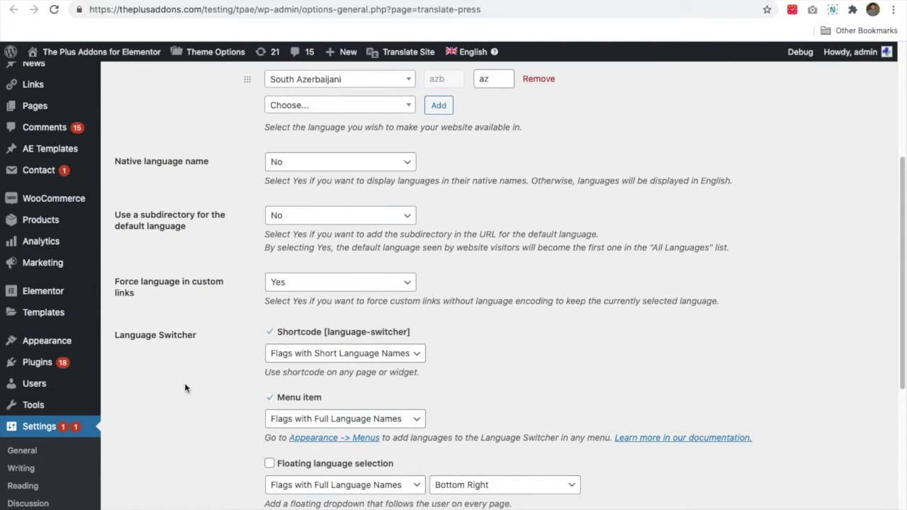
pyautogui.scroll(-3, 181, 400)
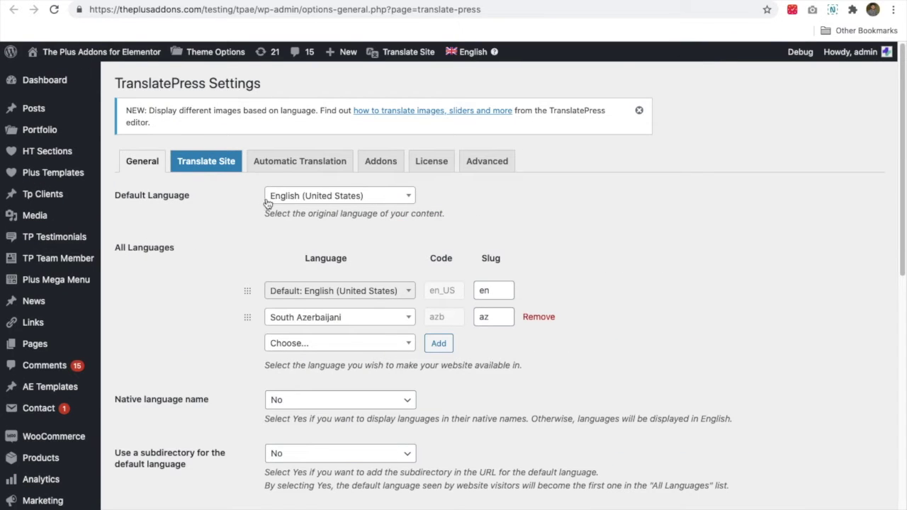
pyautogui.click(308, 200)
pyautogui.click(308, 200)
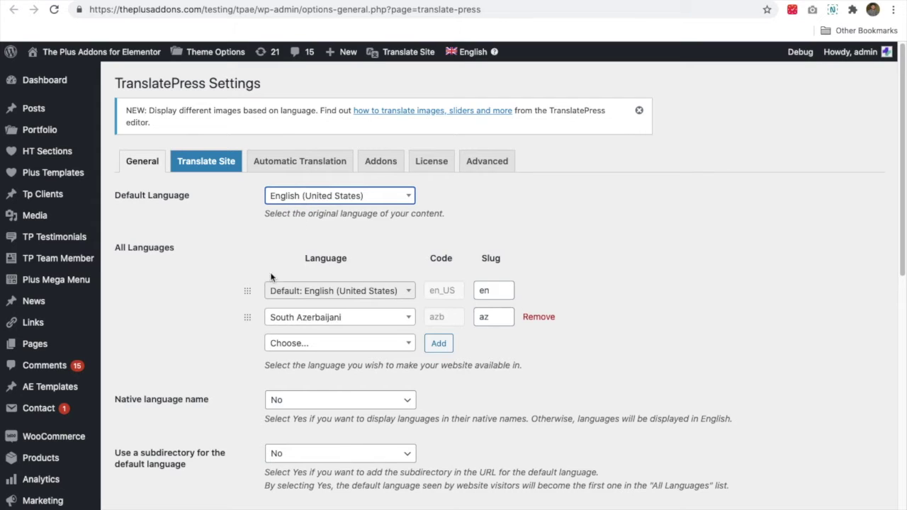
# Replace South Azerbaijani with Afrikaans in the TranslatePress list of all languages and save the settings.
pyautogui.click(539, 317)
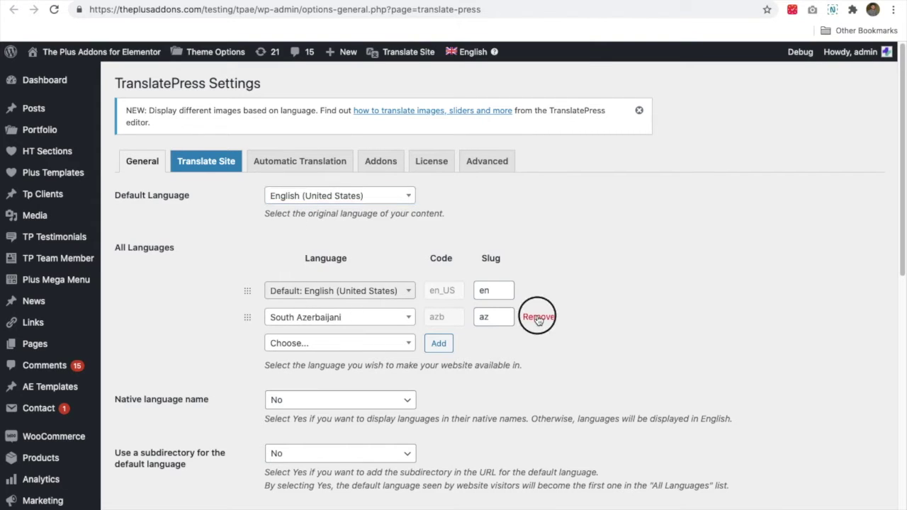
pyautogui.click(559, 81)
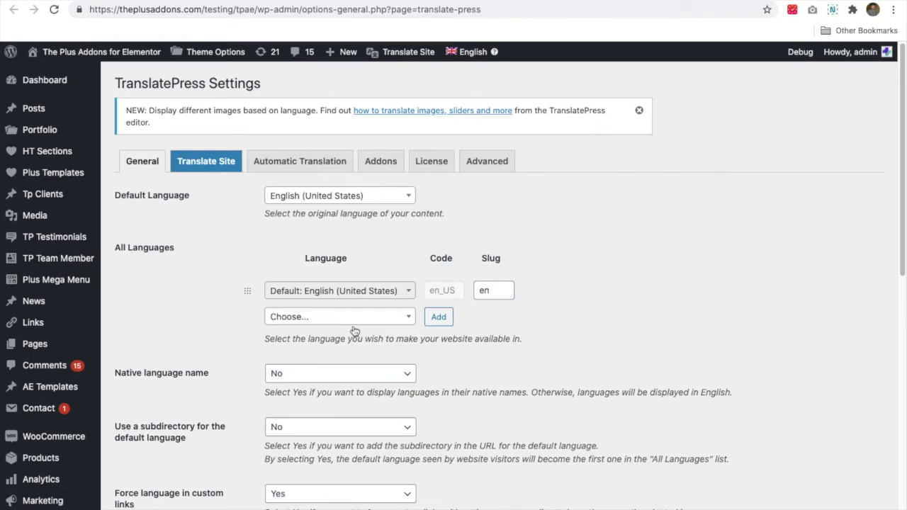
pyautogui.click(290, 320)
pyautogui.scroll(-2, 291, 417)
pyautogui.click(301, 449)
pyautogui.click(439, 317)
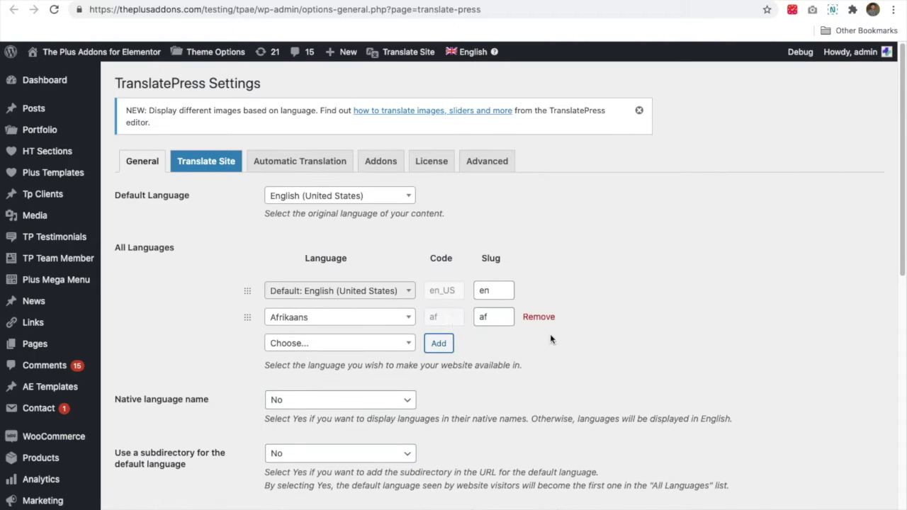
pyautogui.scroll(-15, 269, 354)
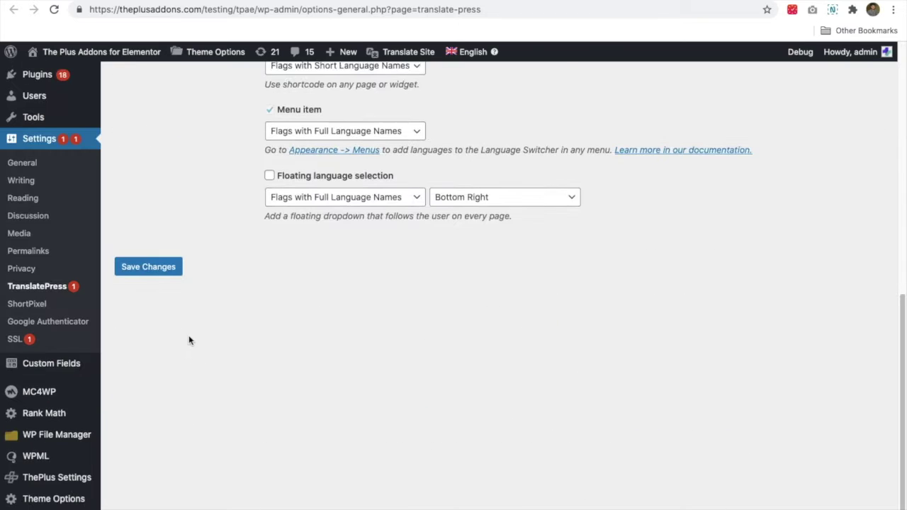
pyautogui.click(162, 246)
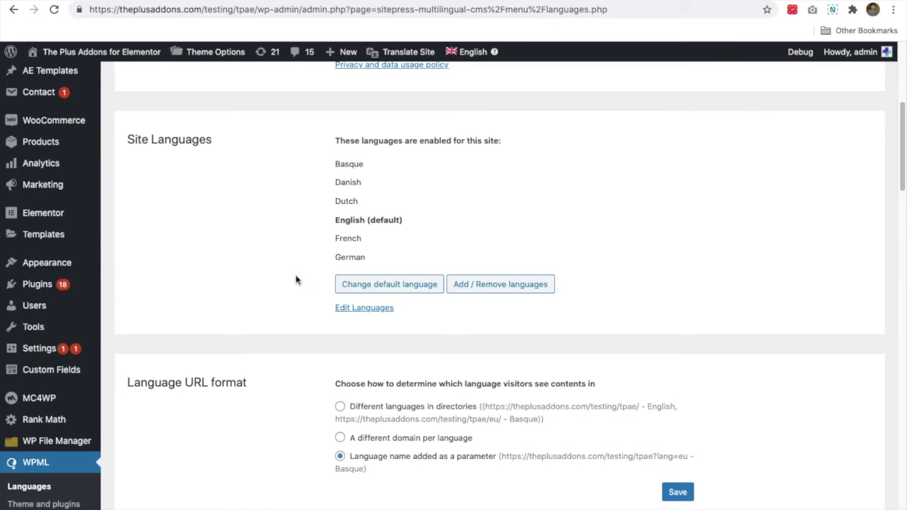
# Add Hindi to the enabled site languages in the WPML language settings and save the selection.
pyautogui.scroll(5, 284, 269)
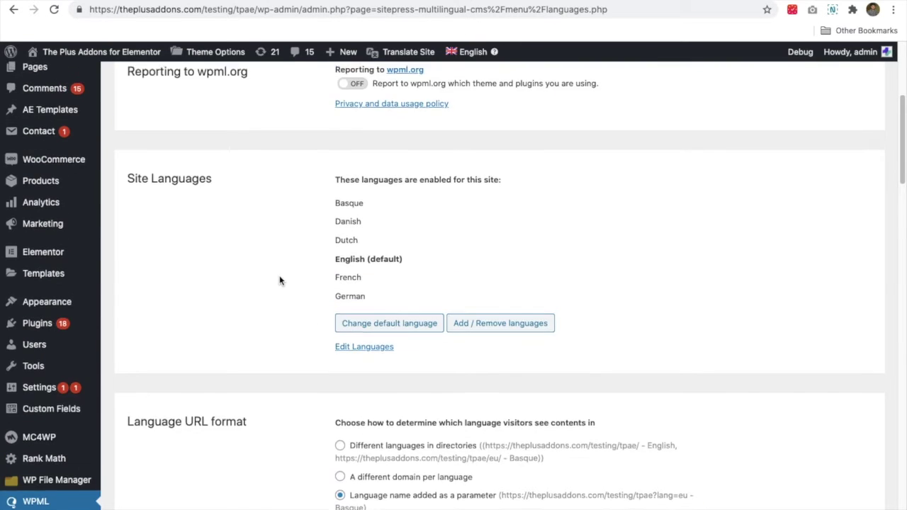
pyautogui.scroll(-10, 281, 282)
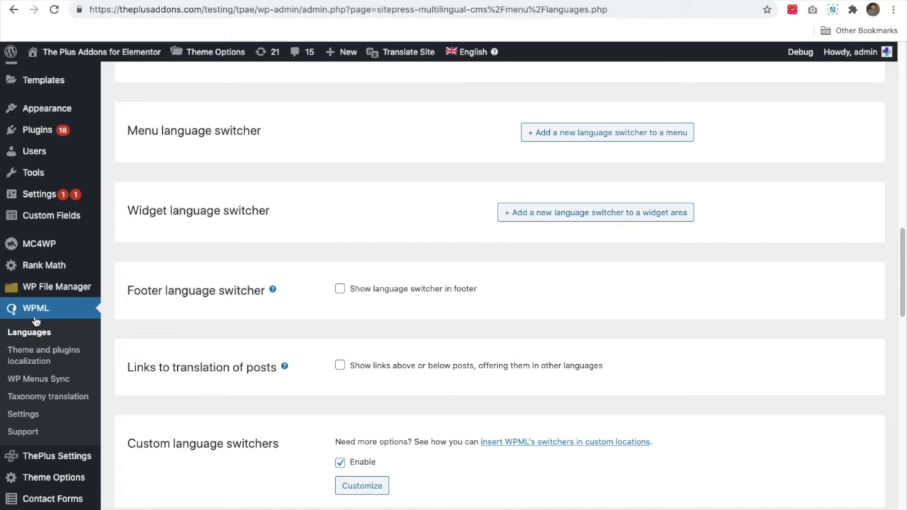
pyautogui.scroll(10, 413, 316)
pyautogui.scroll(-1, 397, 267)
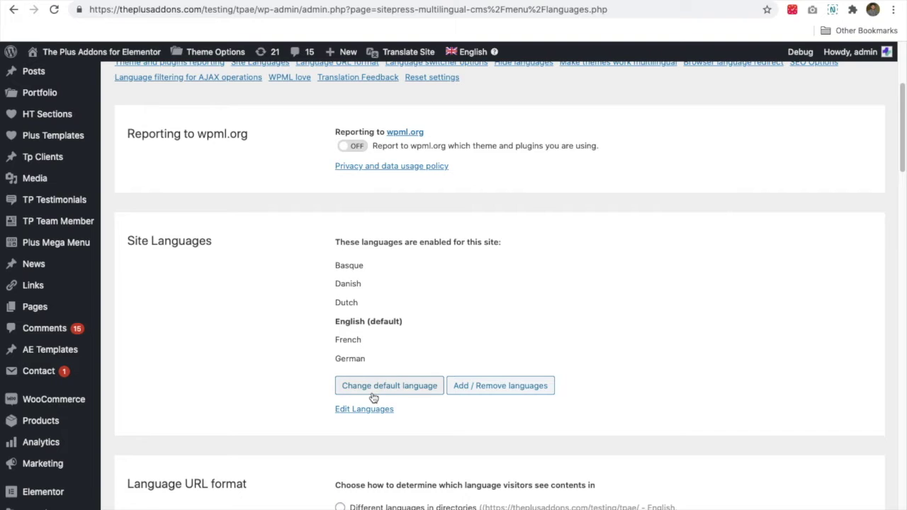
pyautogui.click(480, 385)
pyautogui.scroll(-1, 432, 387)
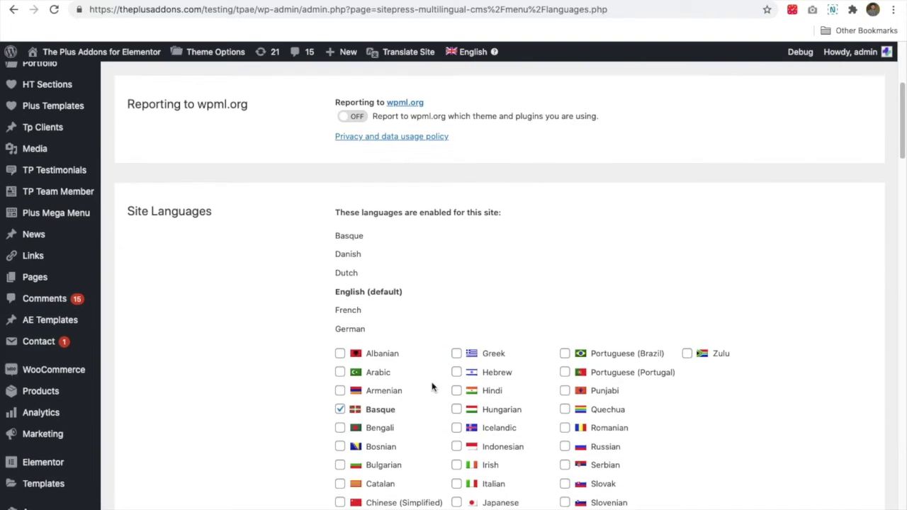
pyautogui.scroll(-3, 432, 387)
pyautogui.click(456, 229)
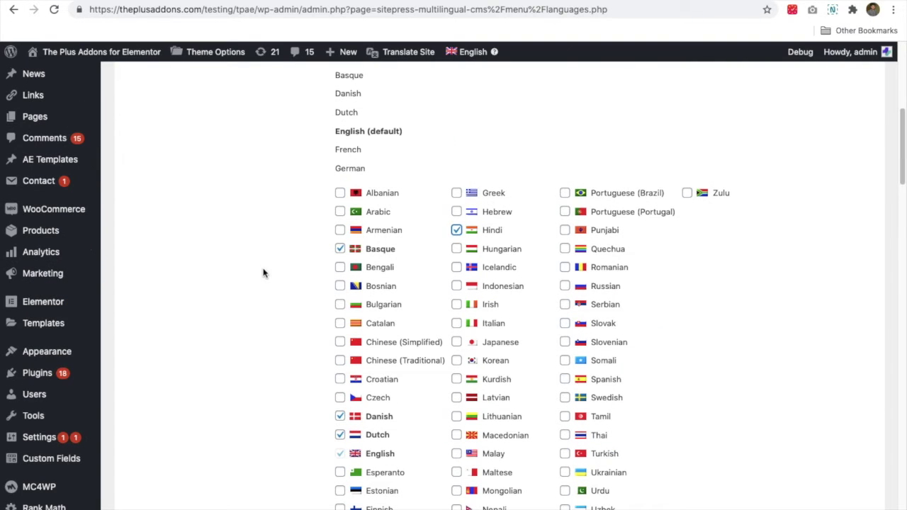
pyautogui.scroll(-8, 284, 279)
pyautogui.scroll(3, 544, 278)
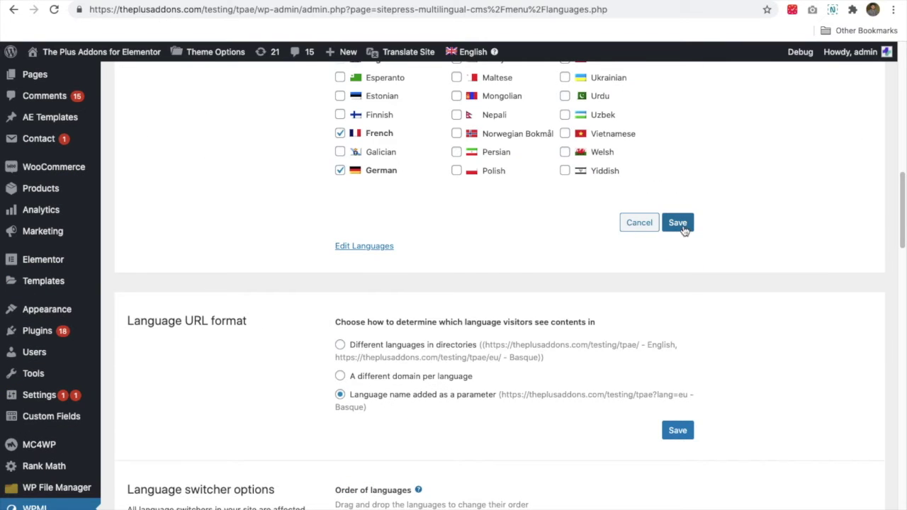
pyautogui.click(677, 223)
pyautogui.scroll(6, 381, 350)
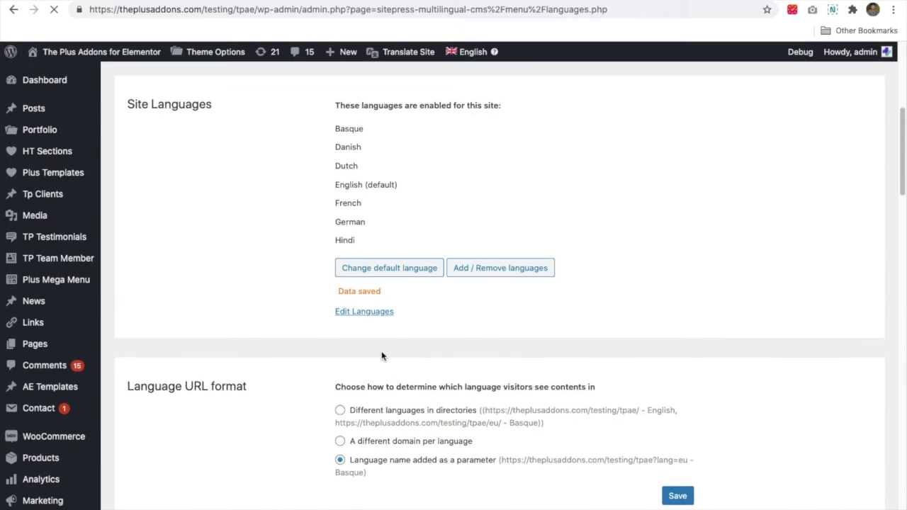
pyautogui.scroll(1, 382, 356)
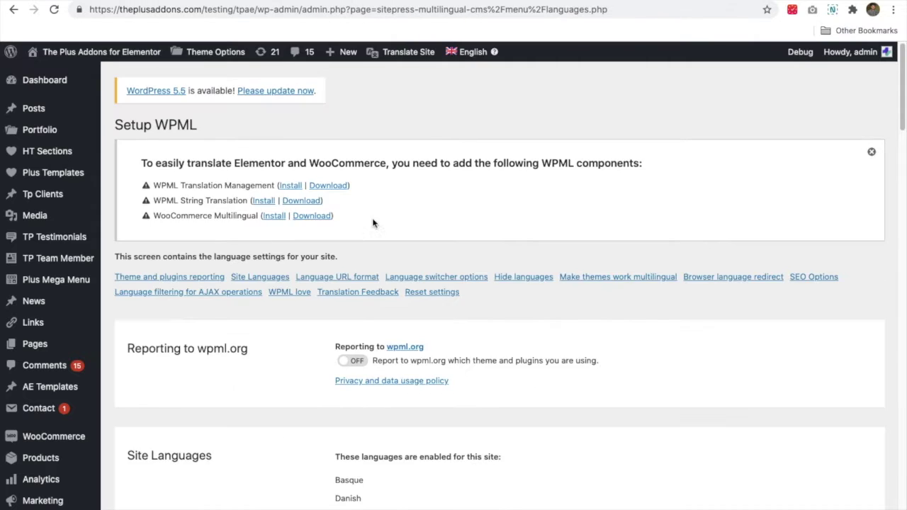
# Open the navigation menu widget of the Layout 1 header for editing in Elementor.
pyautogui.scroll(-4, 344, 259)
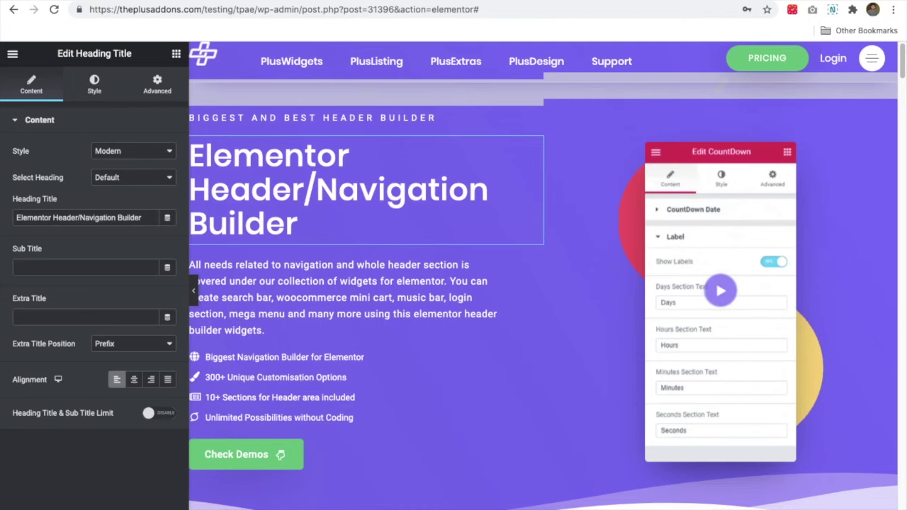
pyautogui.scroll(-7, 522, 341)
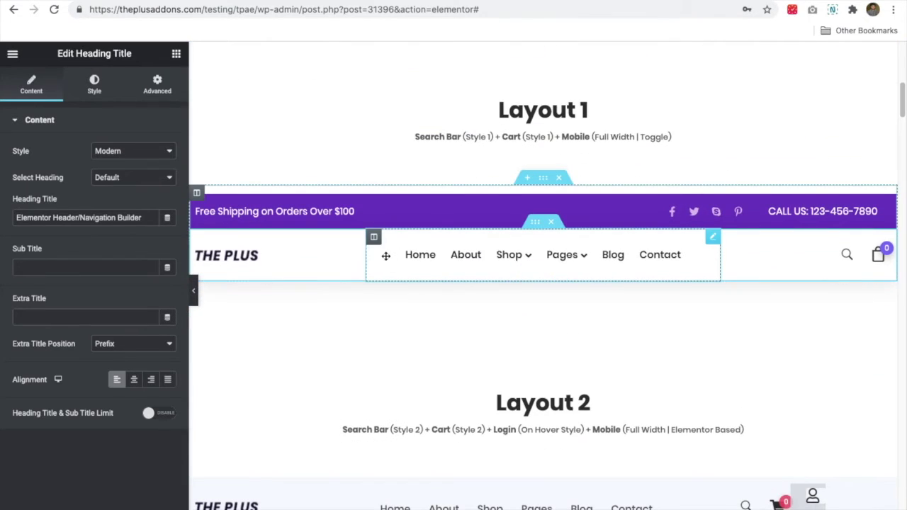
pyautogui.click(382, 257)
pyautogui.click(384, 258)
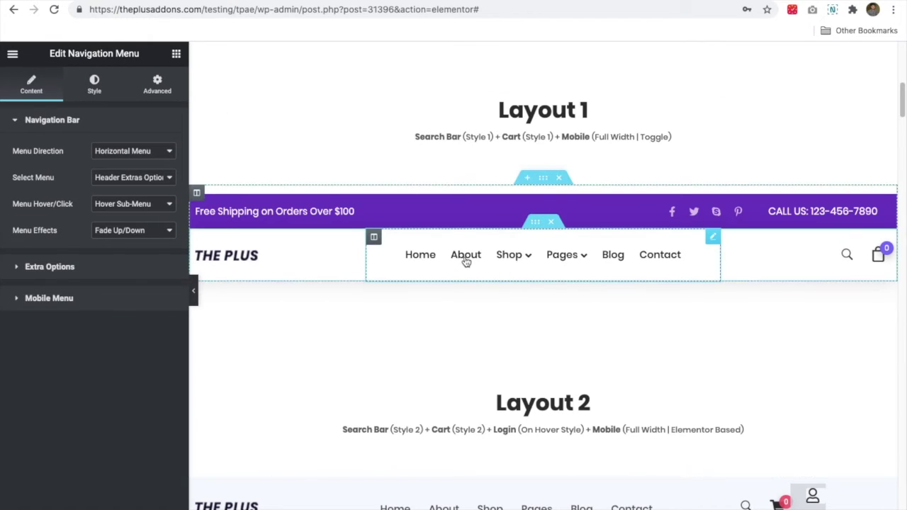
# Open the Header Meta Content widget of Layout 1 and examine the content types available for its search item.
pyautogui.click(778, 262)
pyautogui.moveTo(59, 51); pyautogui.dragTo(149, 56)
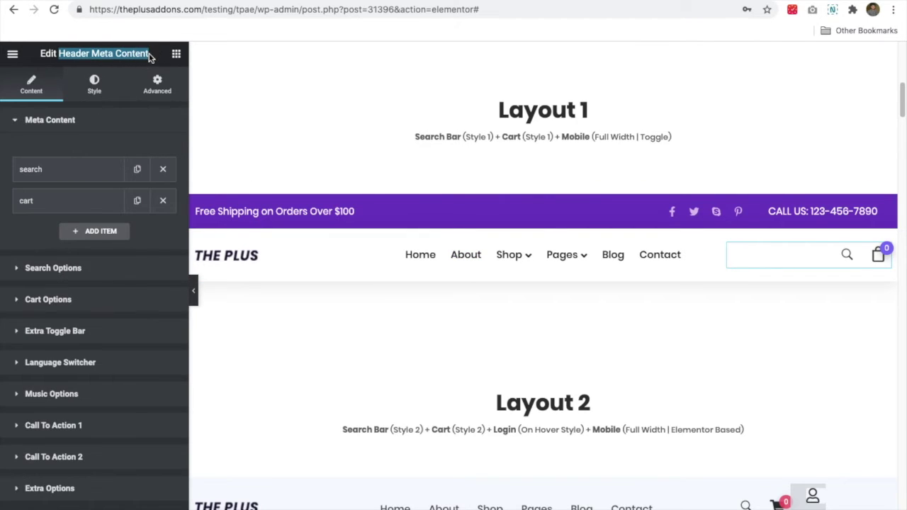
pyautogui.click(92, 166)
pyautogui.click(108, 202)
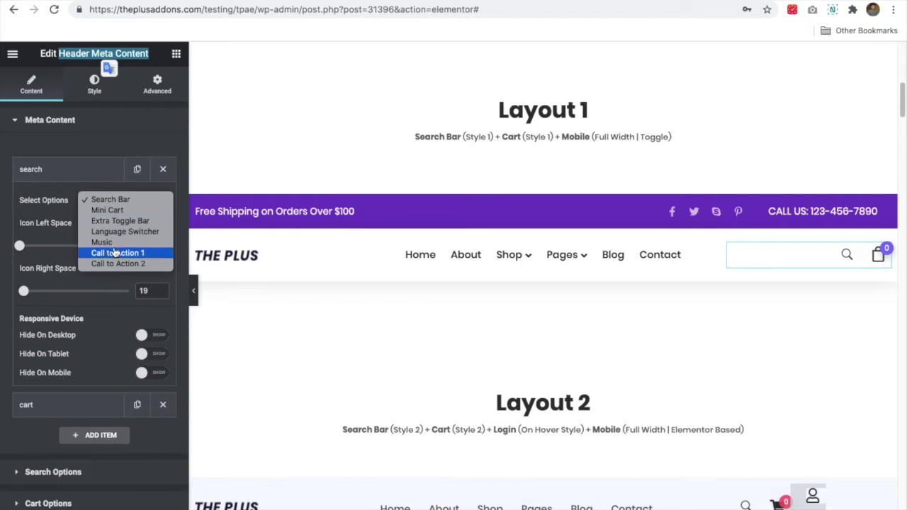
pyautogui.click(336, 326)
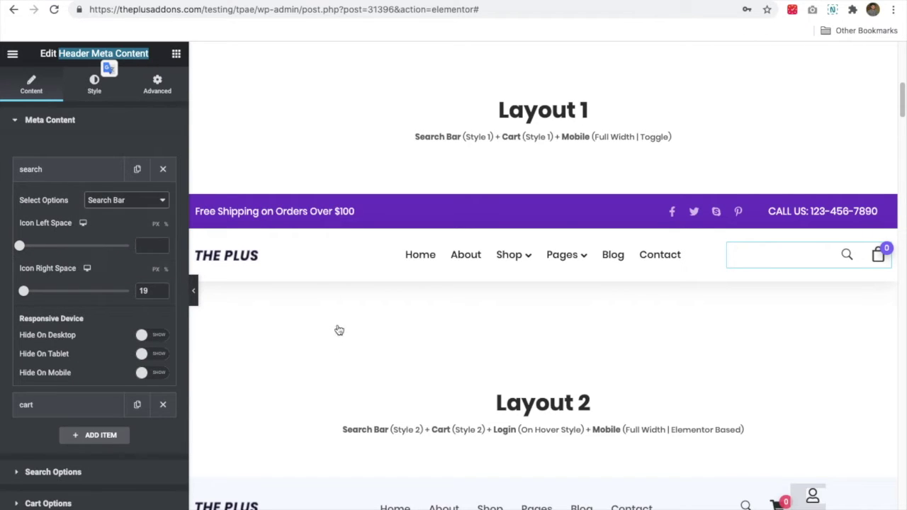
# Search the widgets for "header" and add a Header Meta Content widget below the Layout 1 heading.
pyautogui.click(175, 56)
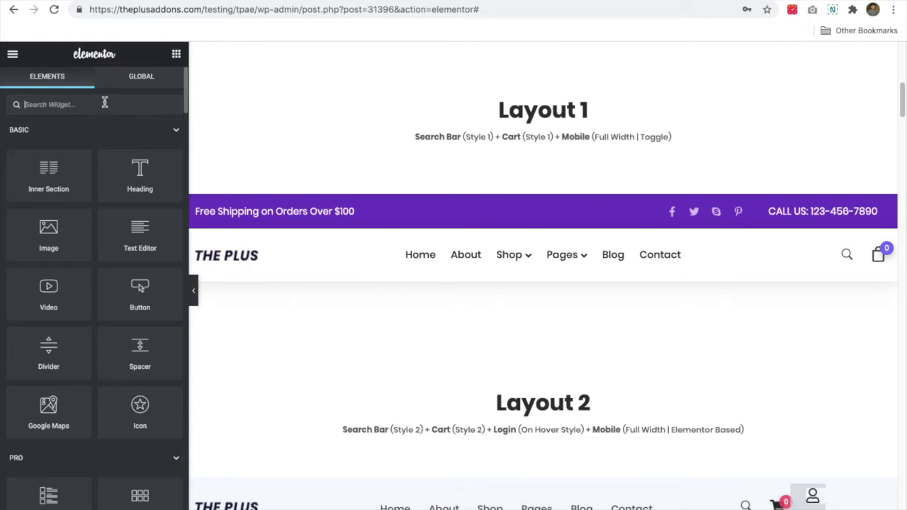
pyautogui.write('header')
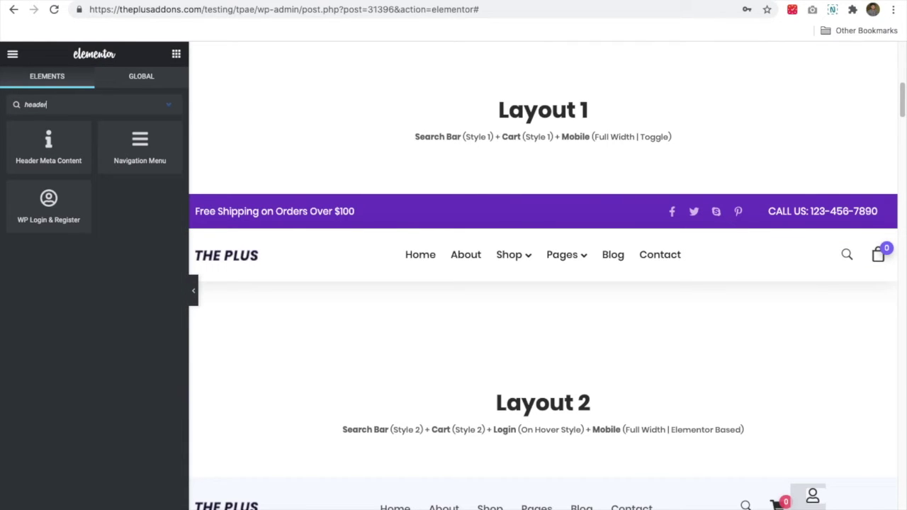
pyautogui.moveTo(73, 150); pyautogui.dragTo(522, 180)
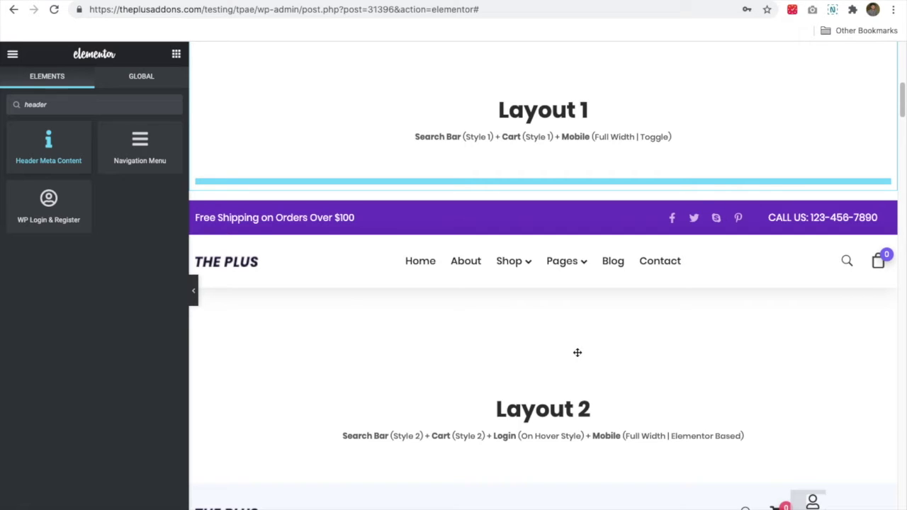
# Open the language switcher's Header Meta Content widget in the Layout 7-1 header and show its meta content items.
pyautogui.scroll(-3, 578, 354)
pyautogui.scroll(-14, 578, 356)
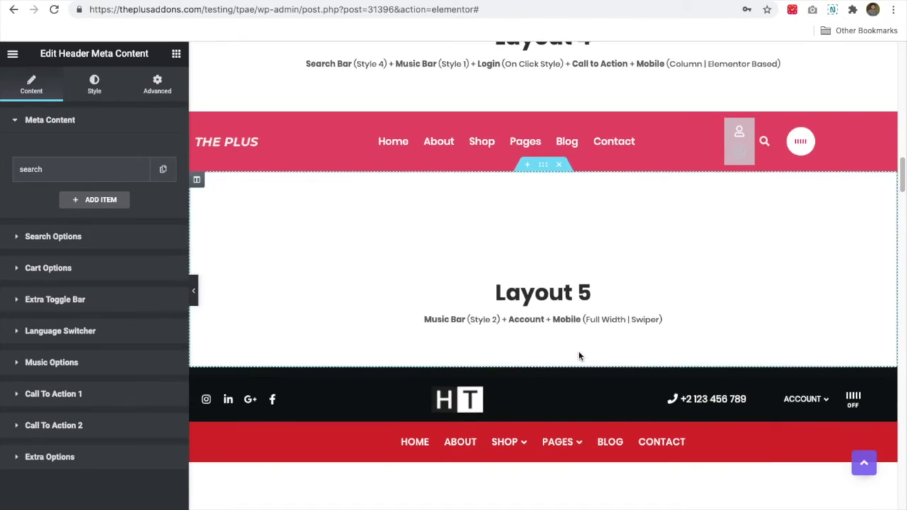
pyautogui.scroll(-14, 578, 357)
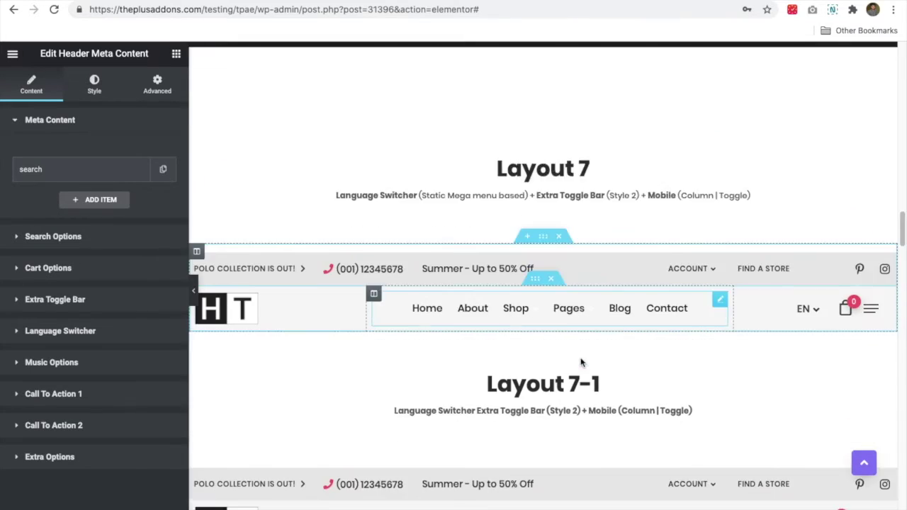
pyautogui.scroll(-3, 580, 363)
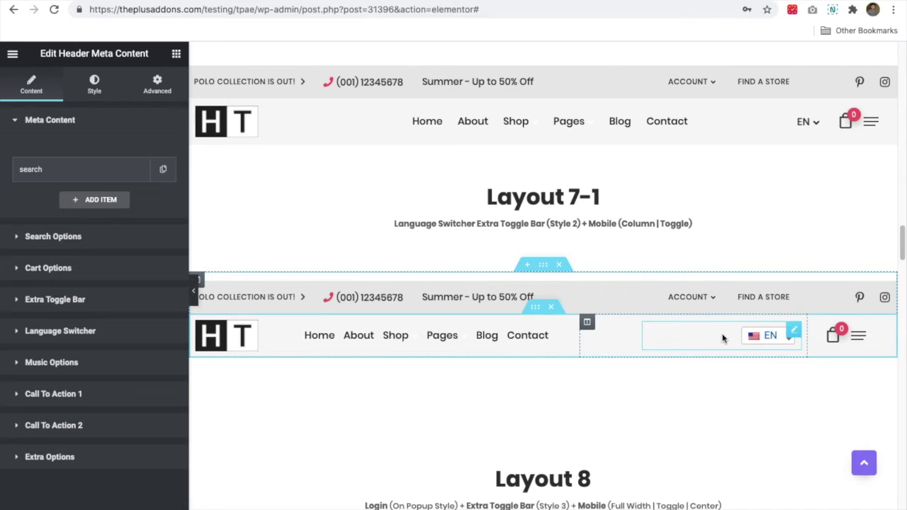
pyautogui.click(722, 338)
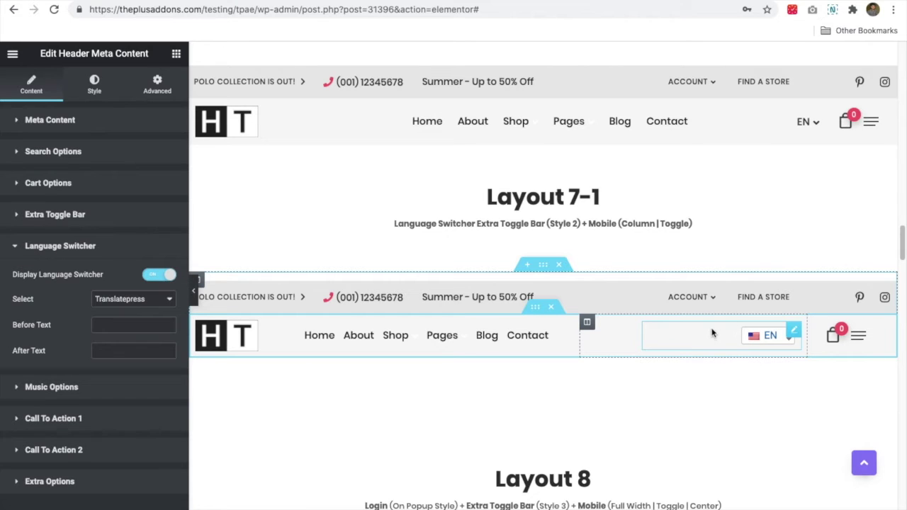
pyautogui.click(71, 247)
pyautogui.click(44, 123)
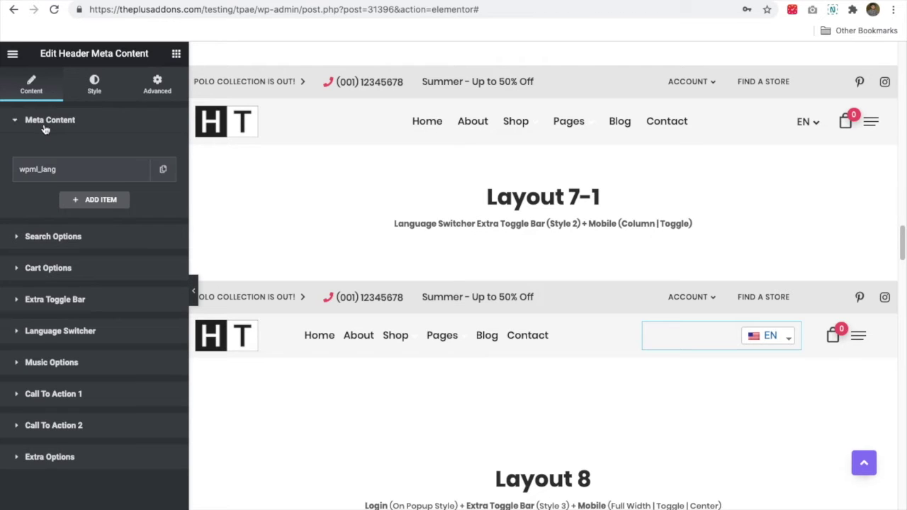
# Set the wpml_lang item's content type to Search Bar, and return it to Language Switcher.
pyautogui.click(102, 175)
pyautogui.click(113, 200)
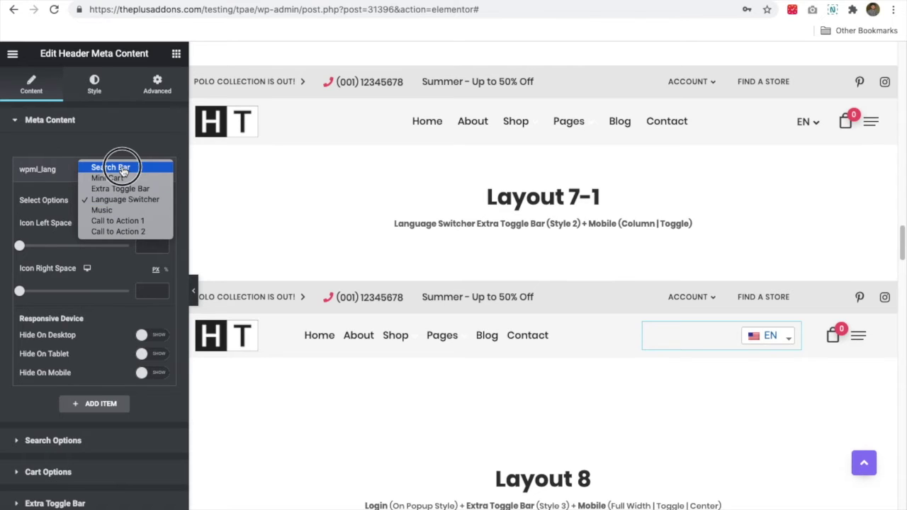
pyautogui.click(120, 168)
pyautogui.click(113, 200)
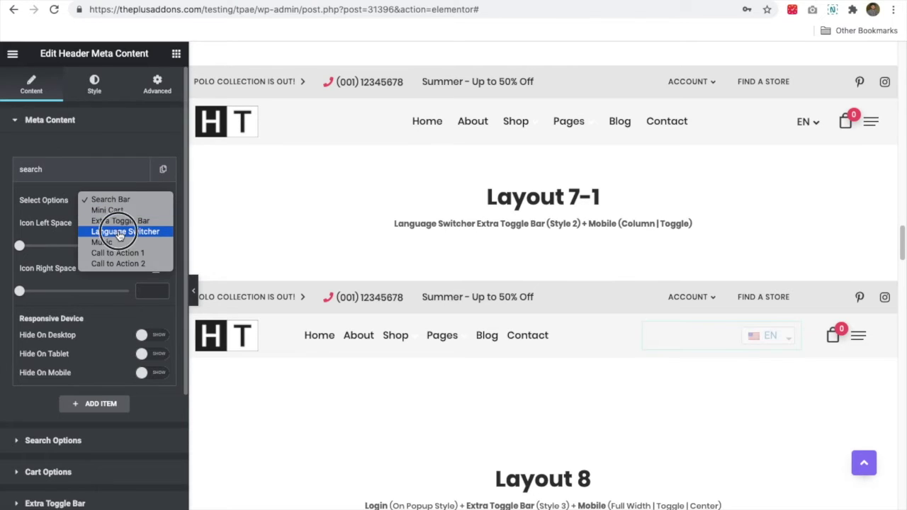
pyautogui.click(120, 234)
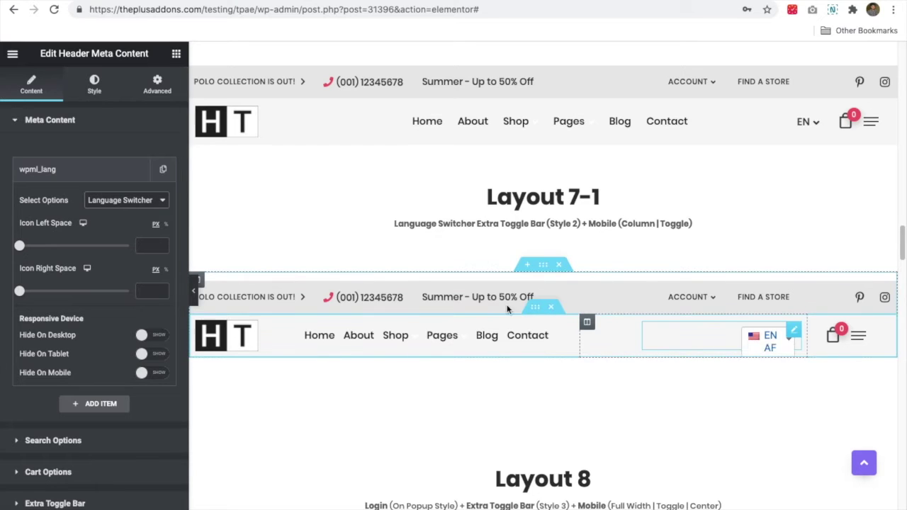
pyautogui.click(75, 170)
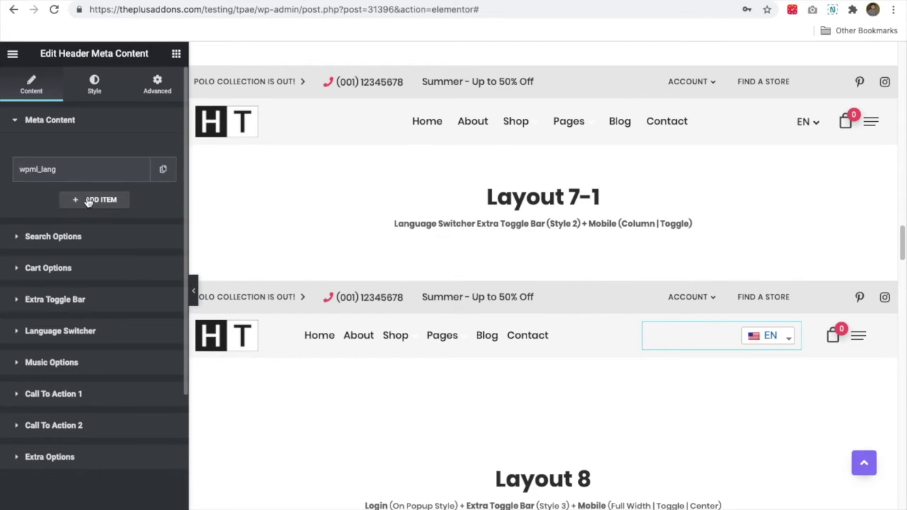
# Add a second meta content item and set its type to Extra Toggle Bar.
pyautogui.click(92, 201)
pyautogui.click(88, 231)
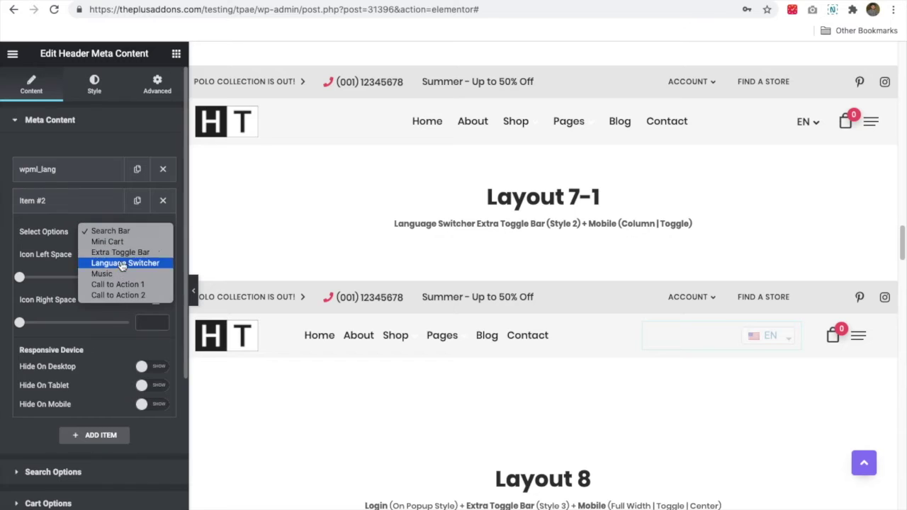
pyautogui.click(119, 253)
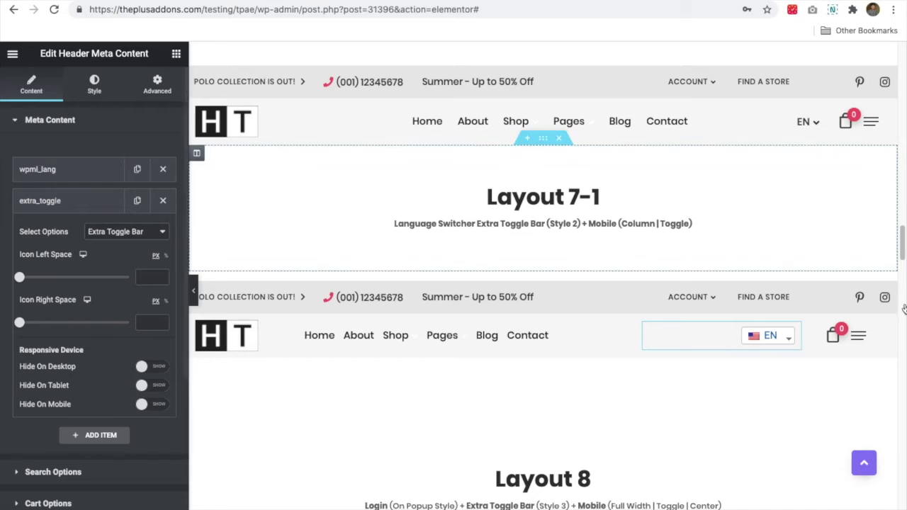
pyautogui.click(99, 201)
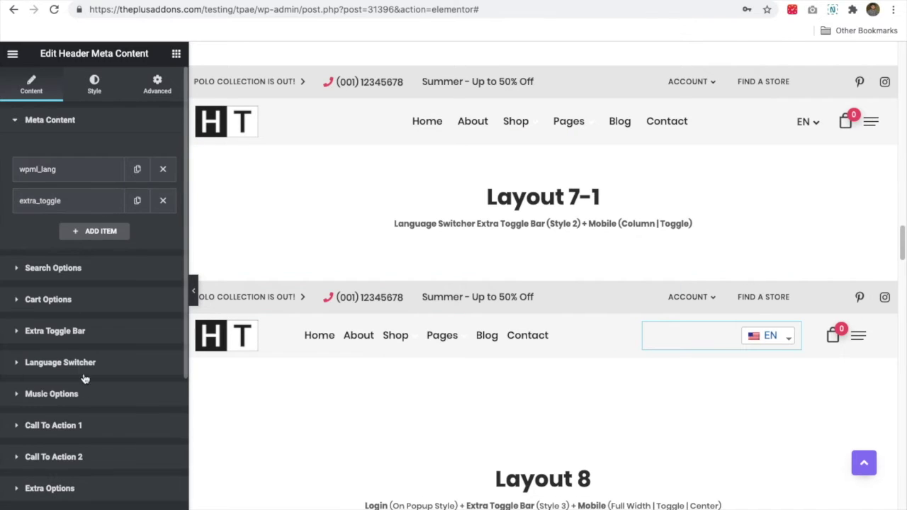
# Turn on the toggle bar display in the Layout 7-1 widget and turn off the language switcher display.
pyautogui.click(67, 332)
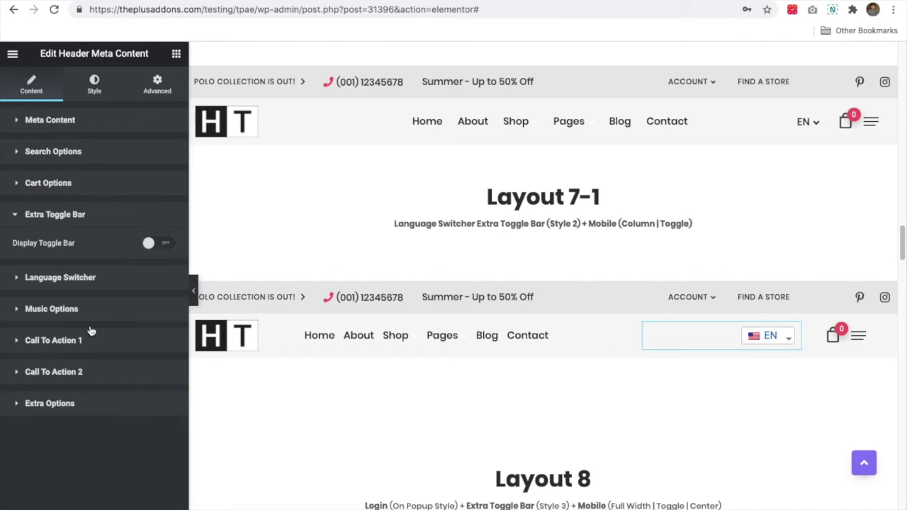
pyautogui.click(159, 243)
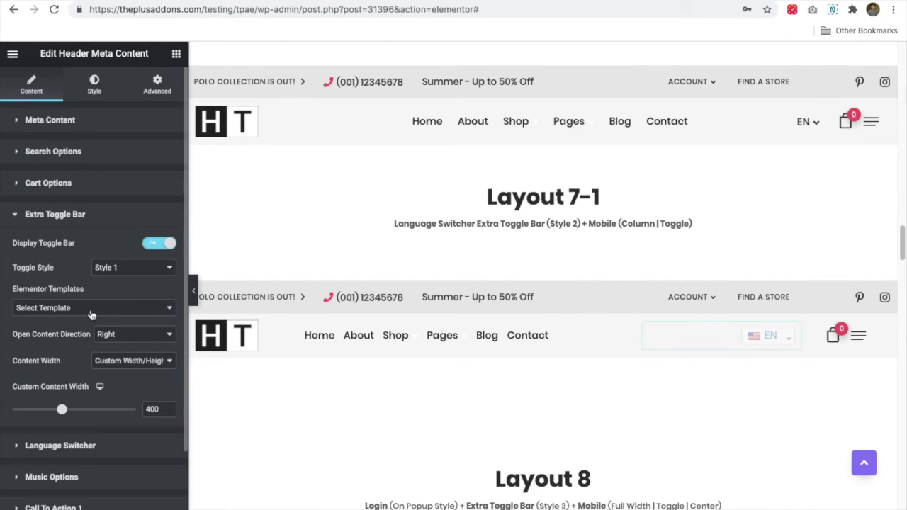
pyautogui.click(70, 443)
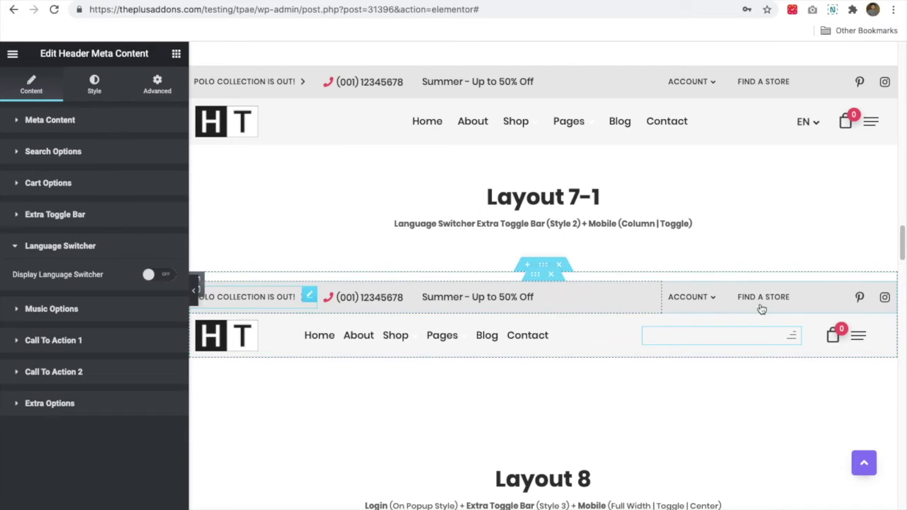
# Remove the extra_toggle item from the meta content and open the settings of the wpml_lang item.
pyautogui.click(73, 125)
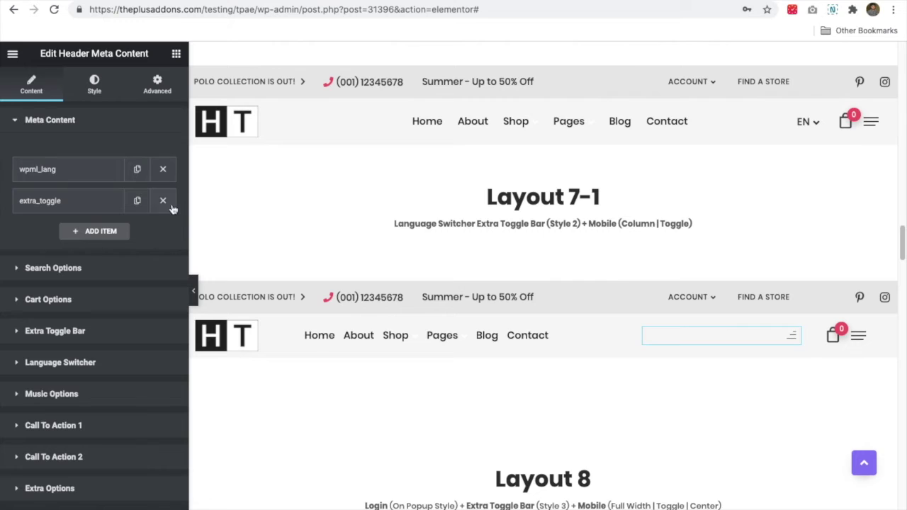
pyautogui.click(164, 201)
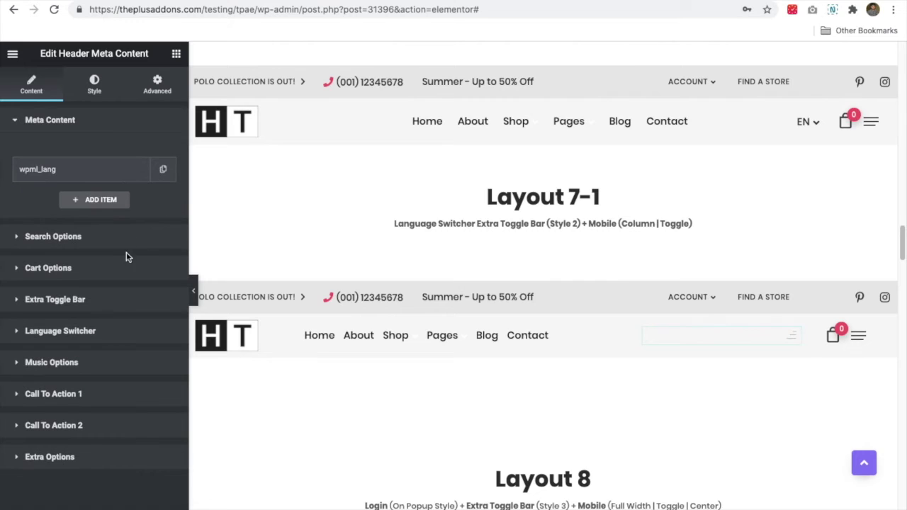
pyautogui.click(62, 176)
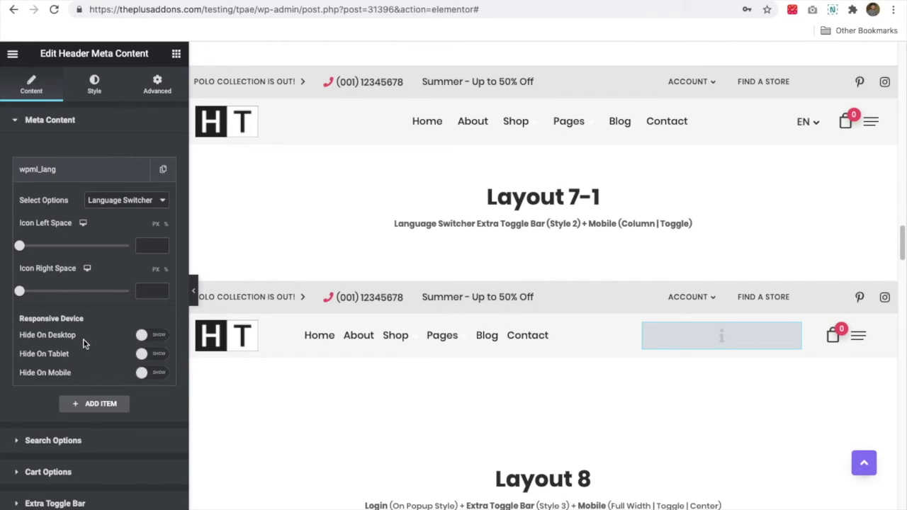
# Turn on the language switcher display with WPML selected, and compare its flag list with the enabled WPML site languages.
pyautogui.scroll(-3, 77, 460)
pyautogui.click(60, 374)
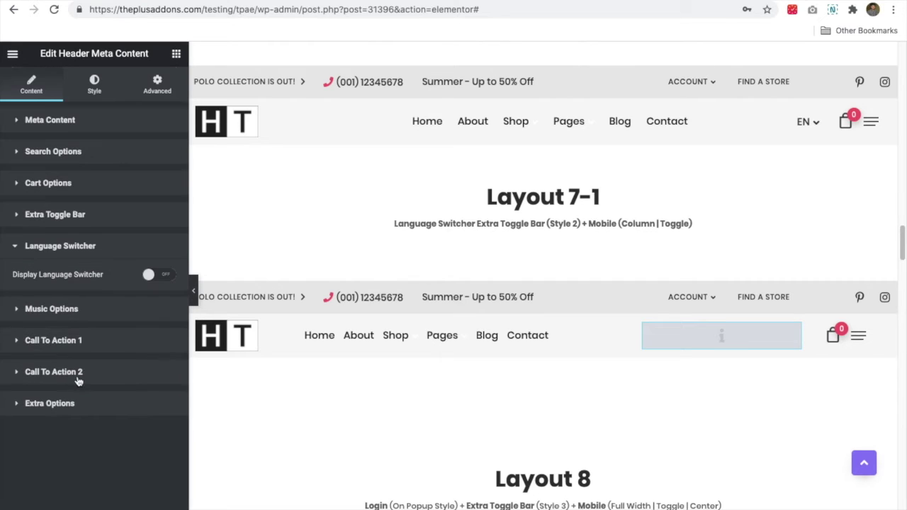
pyautogui.click(157, 275)
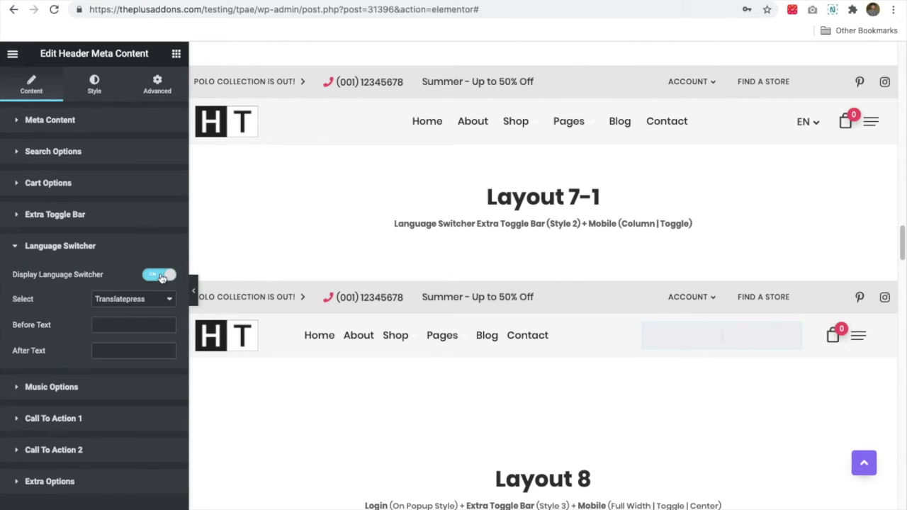
pyautogui.click(128, 299)
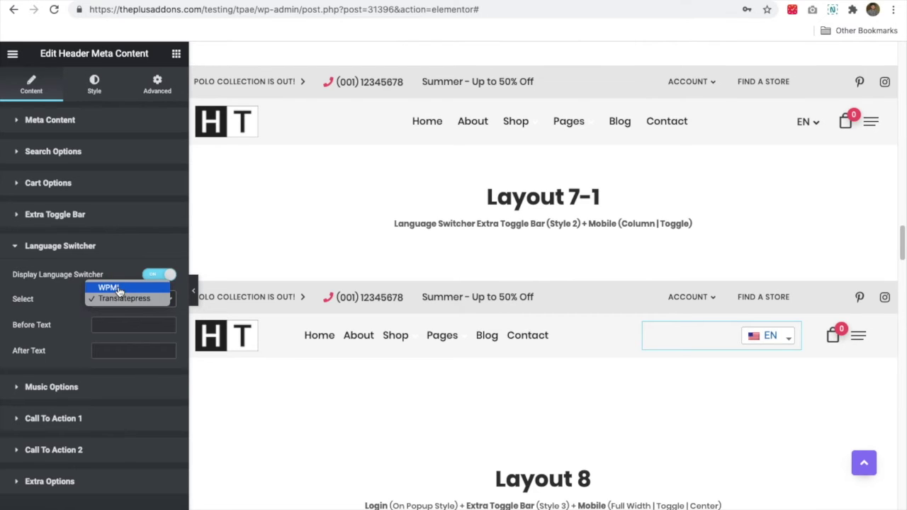
pyautogui.click(110, 287)
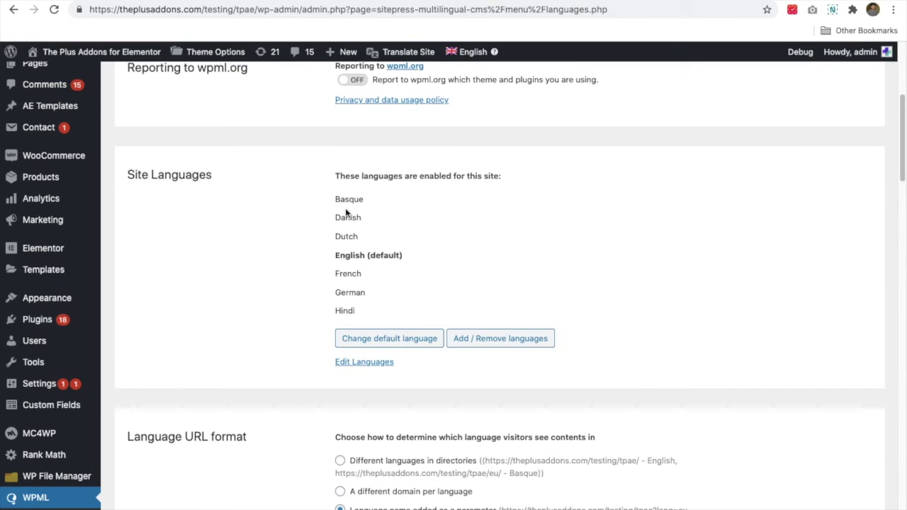
pyautogui.moveTo(334, 196); pyautogui.dragTo(358, 316)
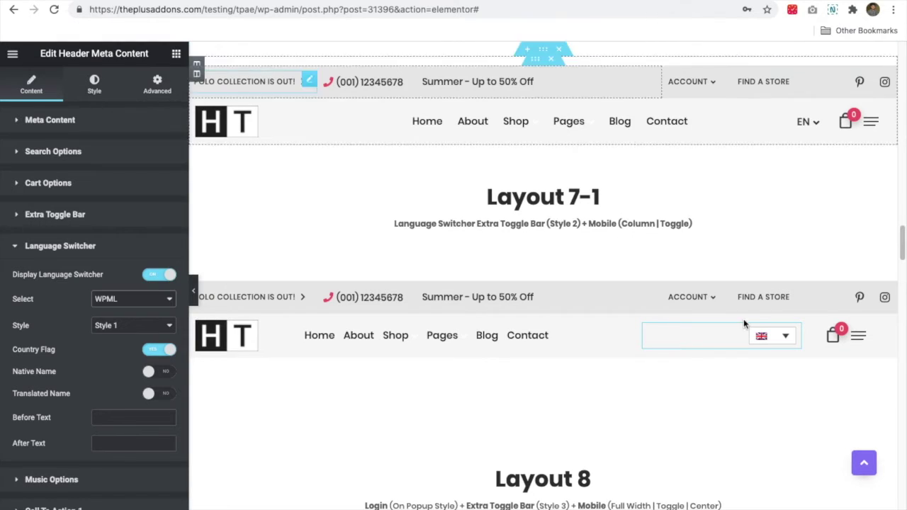
pyautogui.moveTo(765, 337)
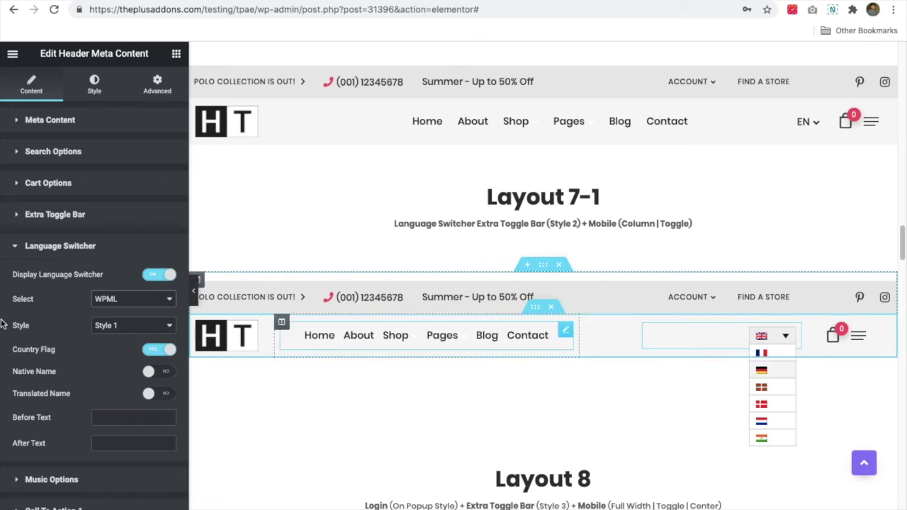
# Try Style 2 with the horizontal layout for the WPML language switcher, and return it to Style 1.
pyautogui.click(124, 327)
pyautogui.click(113, 342)
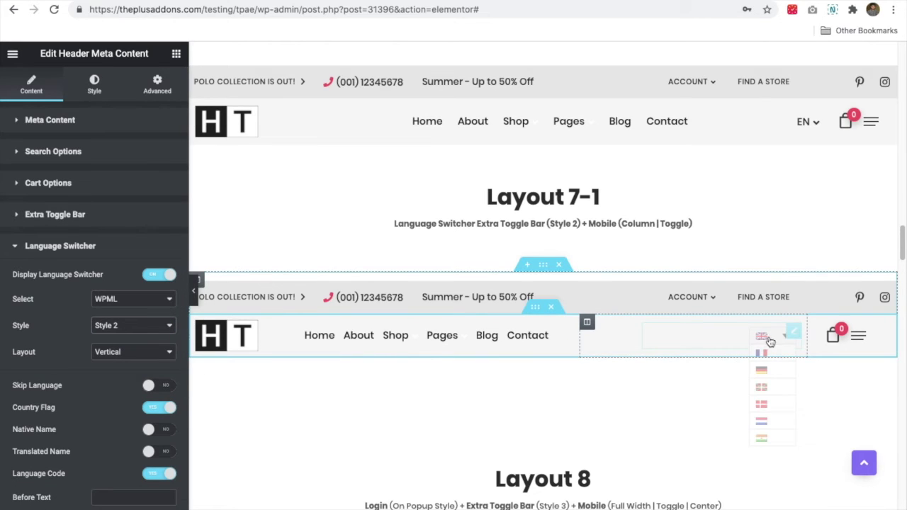
pyautogui.click(106, 351)
pyautogui.click(106, 361)
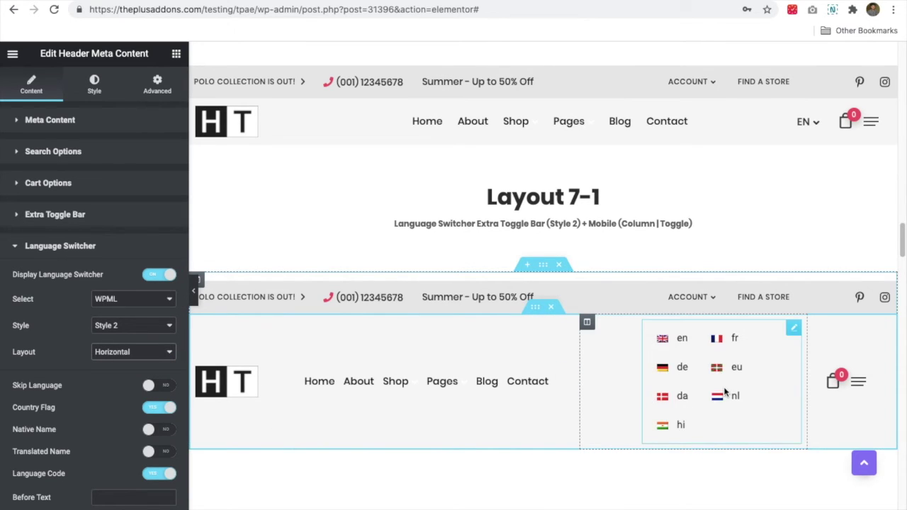
pyautogui.scroll(-1, 758, 403)
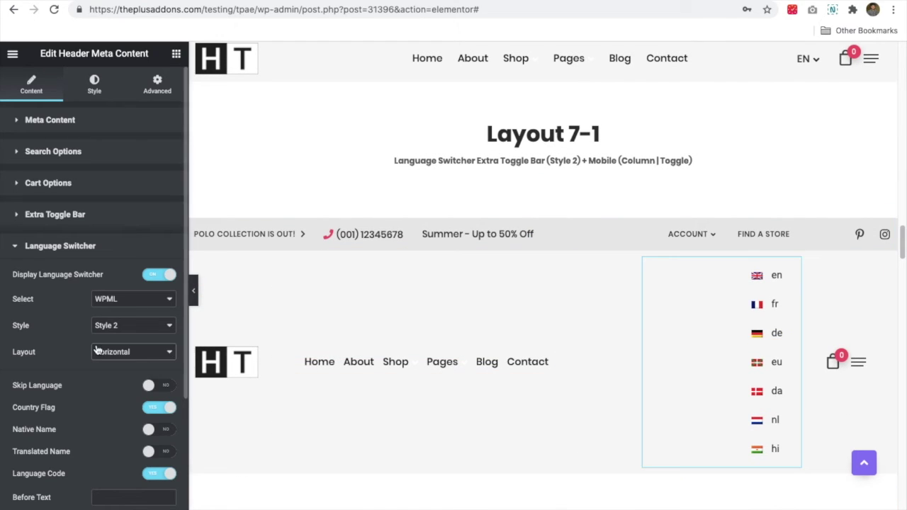
pyautogui.click(107, 325)
pyautogui.click(108, 314)
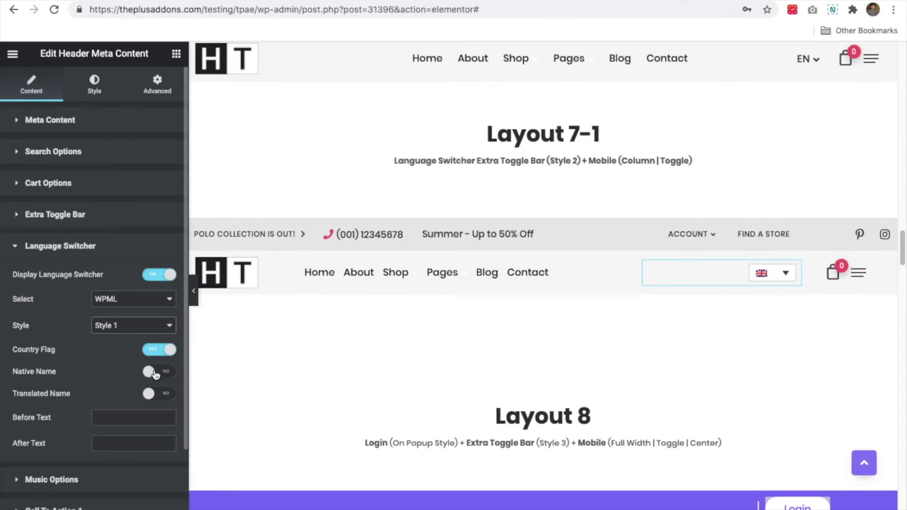
# Enable native names in the WPML language switcher and examine its expanded language list.
pyautogui.click(151, 375)
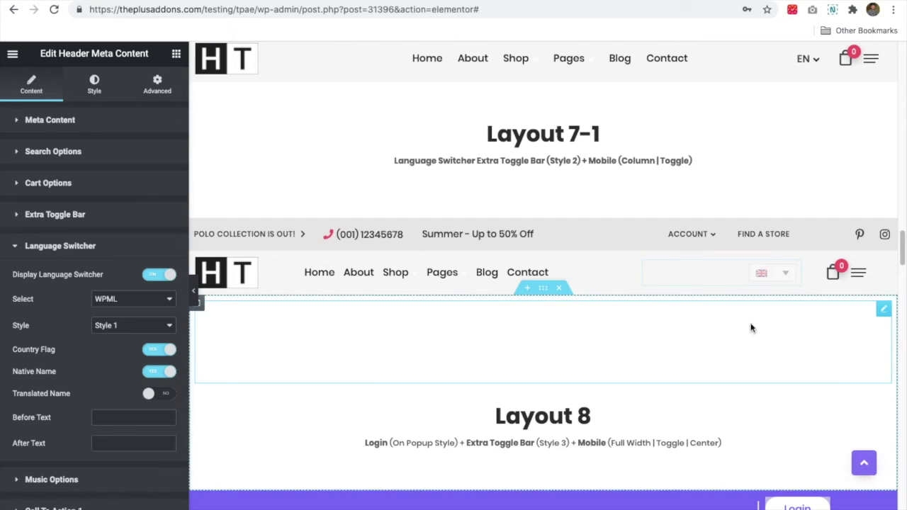
pyautogui.moveTo(779, 273)
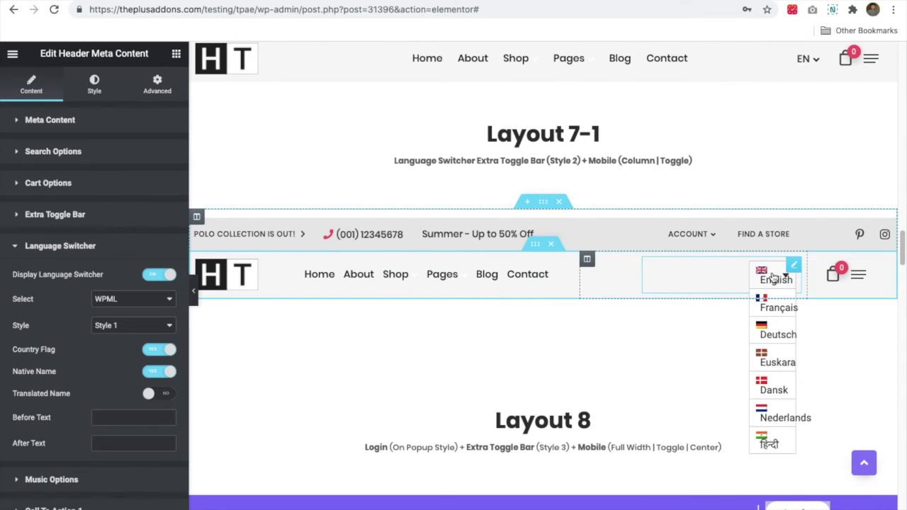
# Enter "Select" as the text after the language switcher, and clear that text again.
pyautogui.click(98, 417)
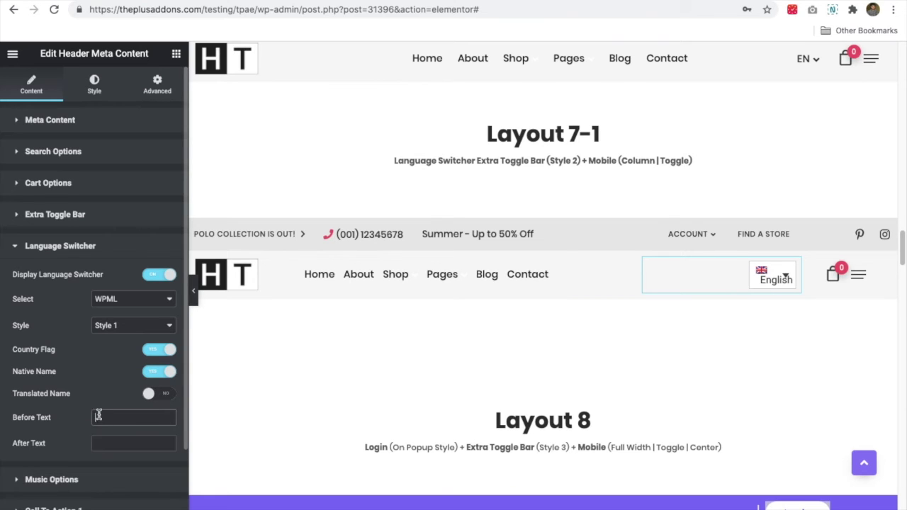
pyautogui.click(104, 445)
pyautogui.write('Select')
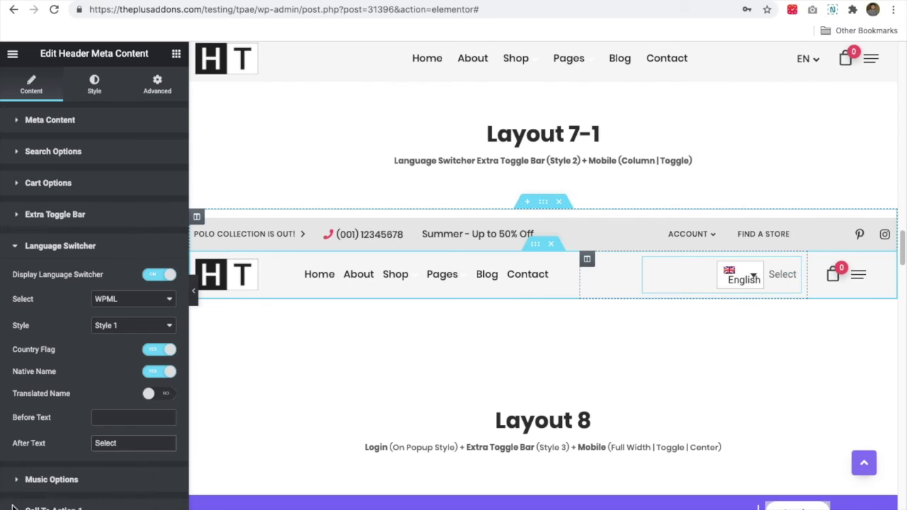
pyautogui.doubleClick(106, 443)
pyautogui.press('BackSpace')
# Open the style settings of the WPML language switcher in the Header Meta Content widget.
pyautogui.click(96, 82)
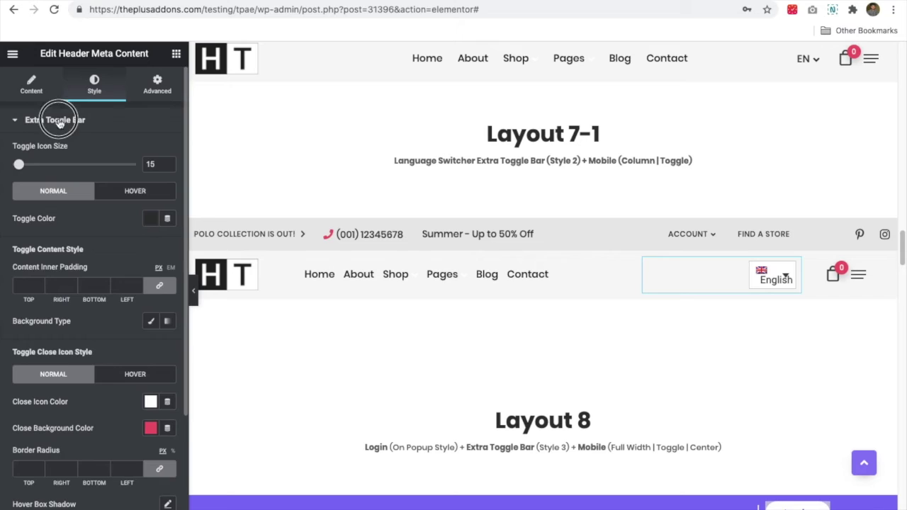
pyautogui.click(64, 120)
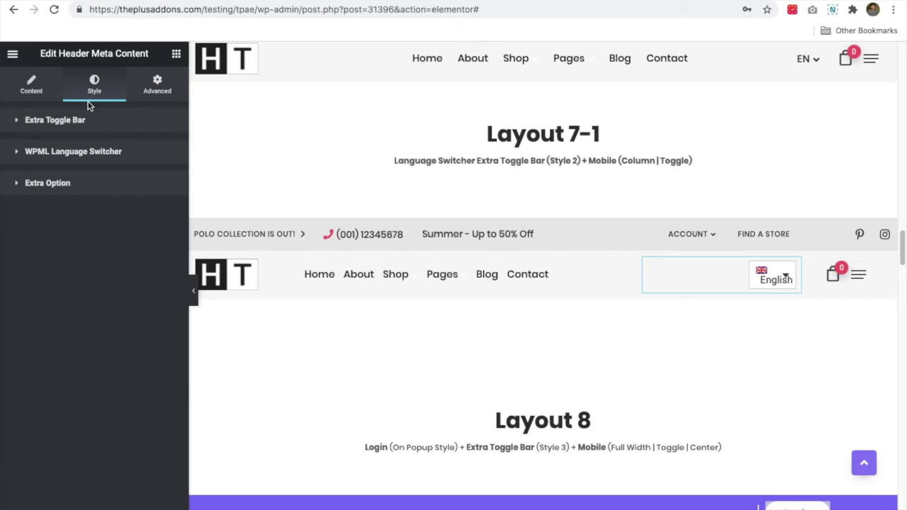
pyautogui.click(63, 153)
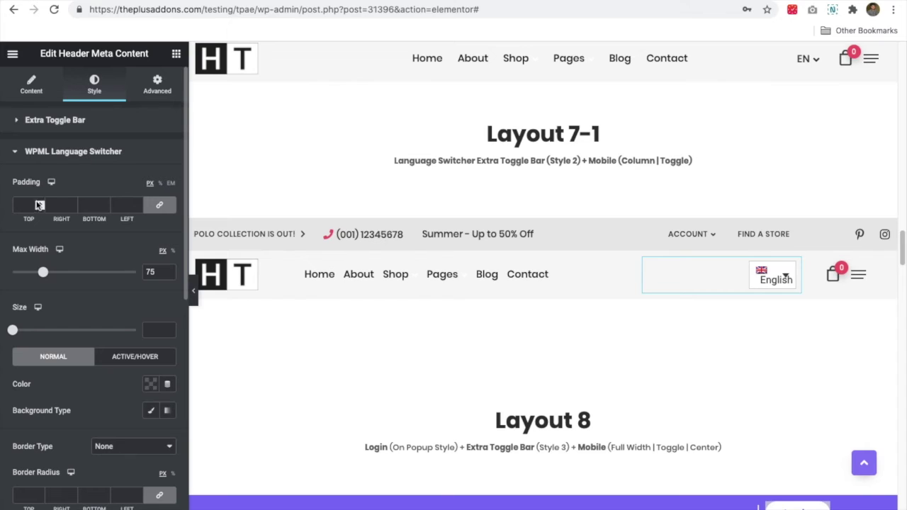
# Try a padding of 10 px on the WPML language switcher, and clear it again.
pyautogui.write('10')
pyautogui.press('BackSpace')
pyautogui.press('BackSpace')
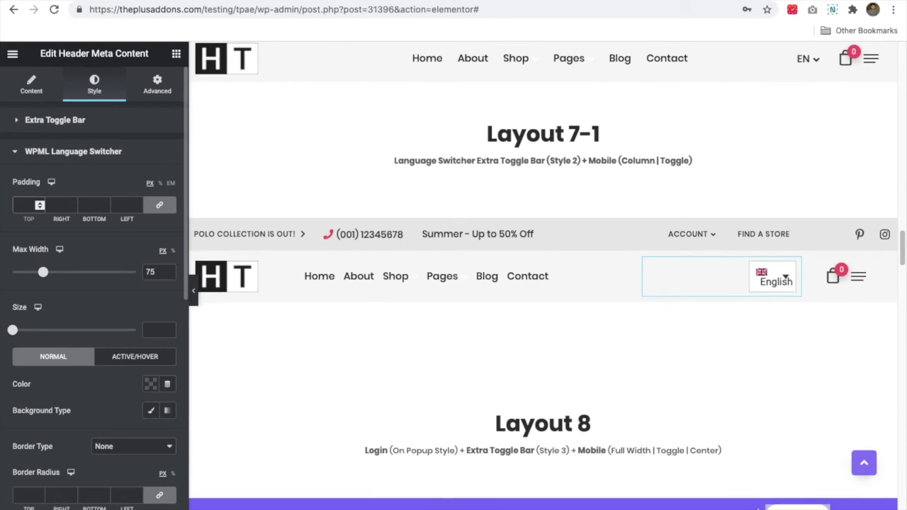
# Set the WPML language switcher's maximum width to 134 px and its size to 17.
pyautogui.moveTo(44, 274); pyautogui.dragTo(67, 272)
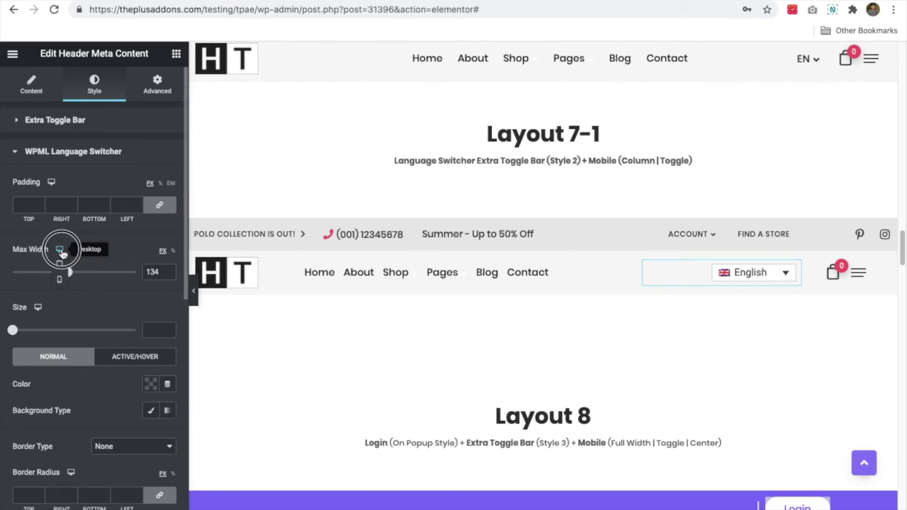
pyautogui.moveTo(12, 330); pyautogui.dragTo(53, 331)
# Set the language switcher's normal-state text color to the dark blue preset.
pyautogui.scroll(-3, 107, 383)
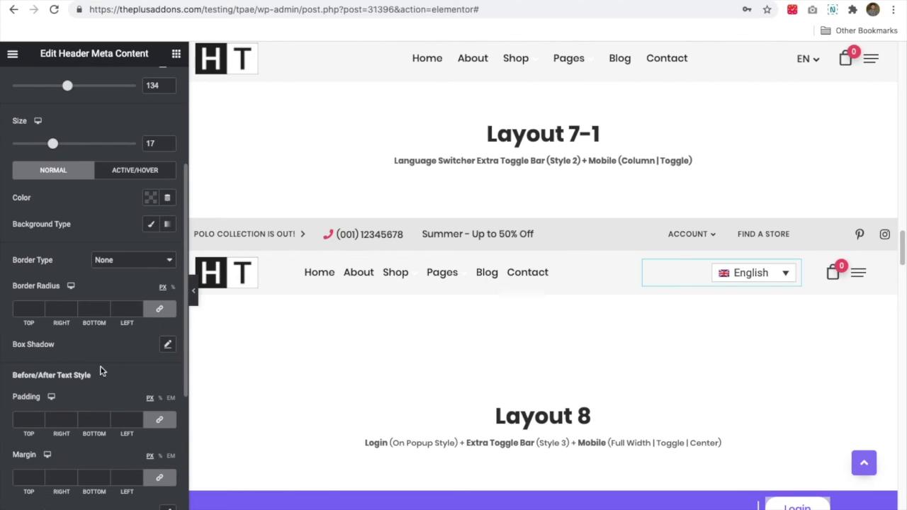
pyautogui.click(124, 177)
pyautogui.click(76, 171)
pyautogui.click(153, 198)
pyautogui.click(158, 228)
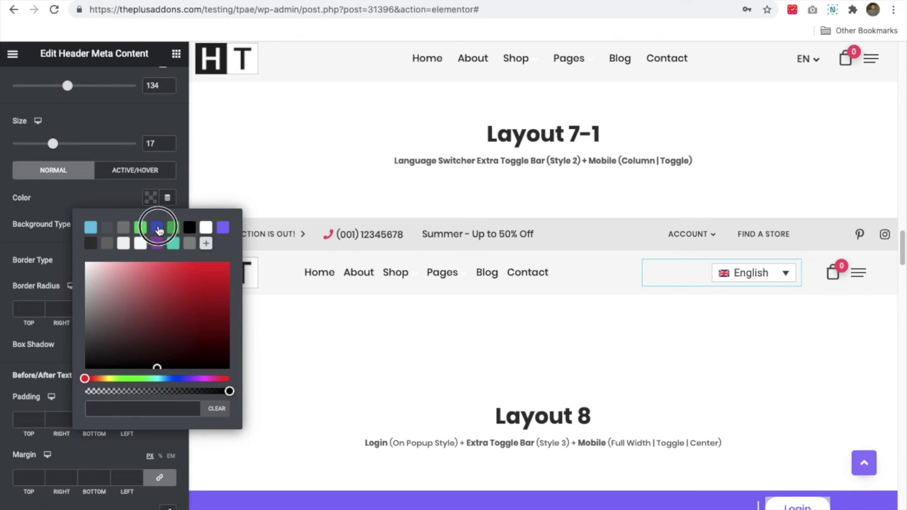
# Set the language switcher's active/hover color to purple #85519F and check it on the expanded language list.
pyautogui.click(125, 177)
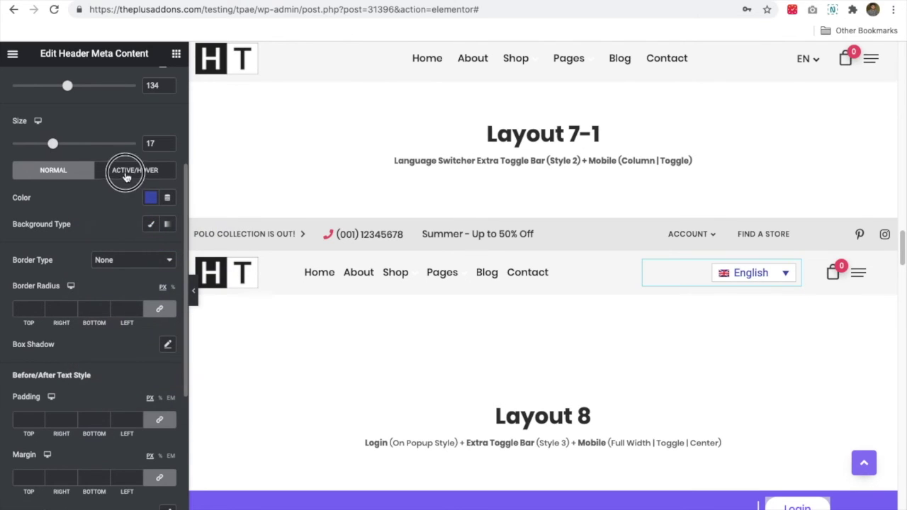
pyautogui.click(150, 198)
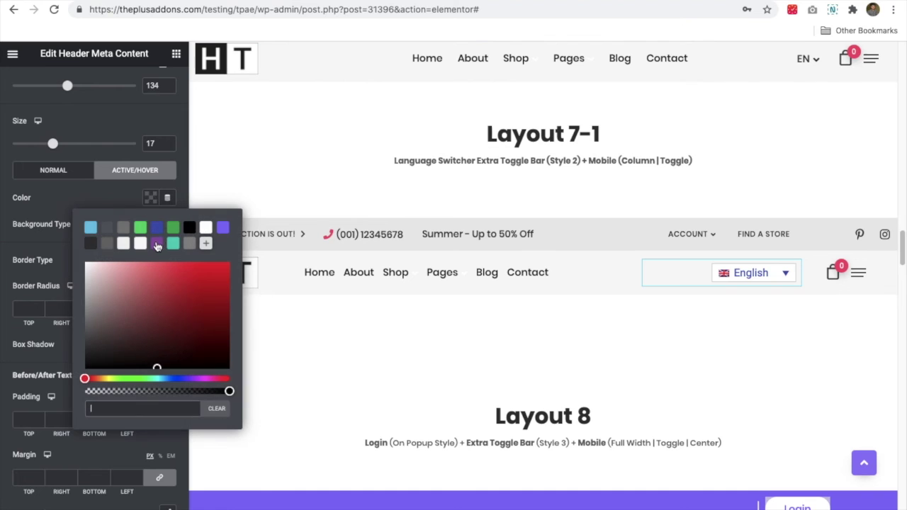
pyautogui.click(157, 243)
pyautogui.moveTo(771, 278)
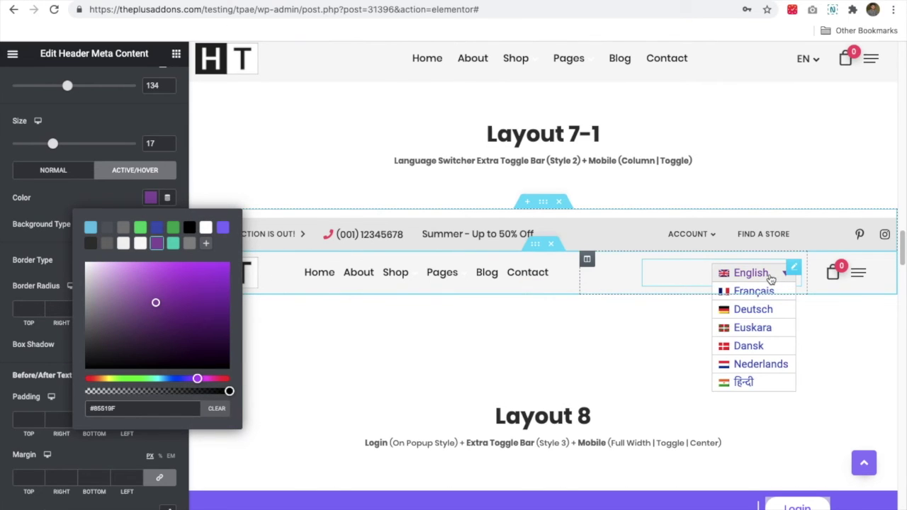
pyautogui.click(36, 200)
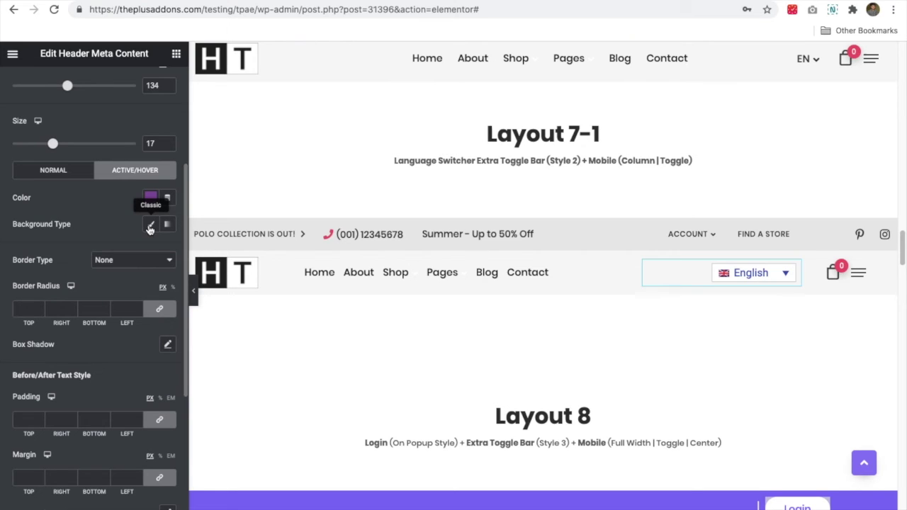
# Set the language switcher's normal-state border radius to 10 px on all sides.
pyautogui.click(121, 255)
pyautogui.click(117, 260)
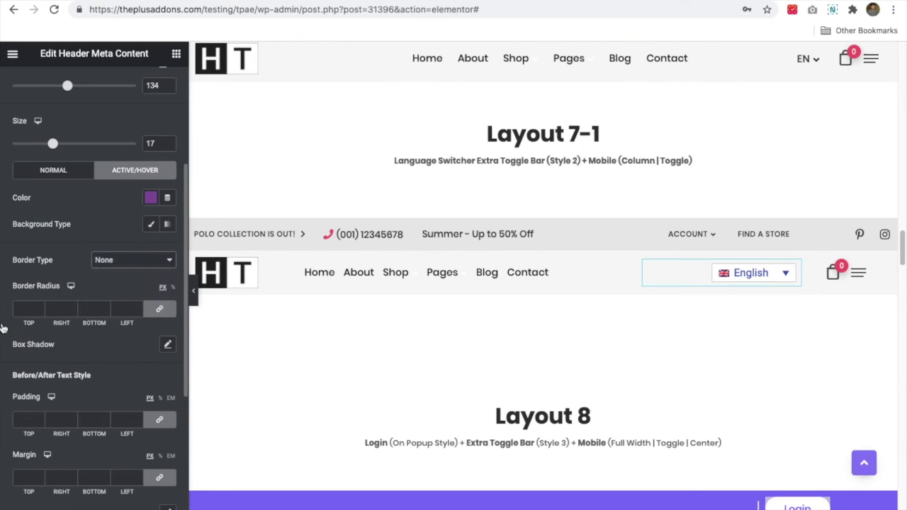
pyautogui.scroll(-1, 46, 249)
pyautogui.click(45, 163)
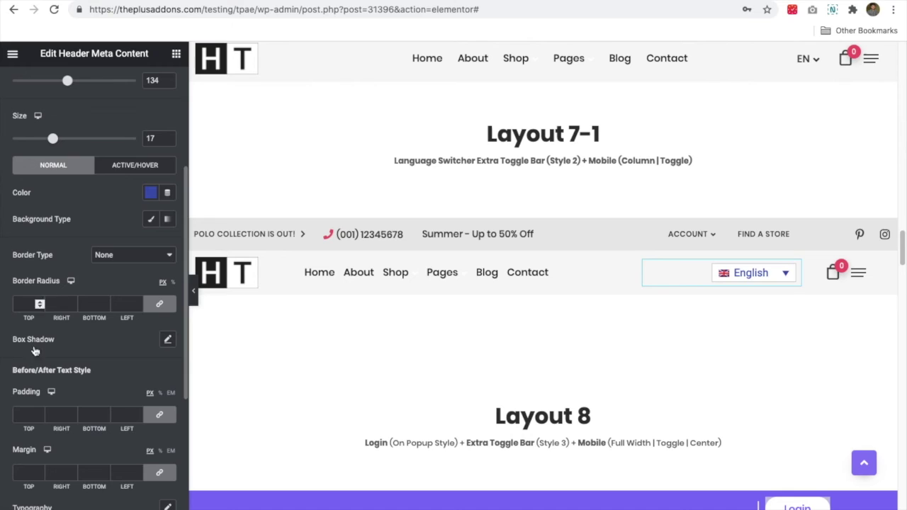
pyautogui.scroll(-1, 30, 308)
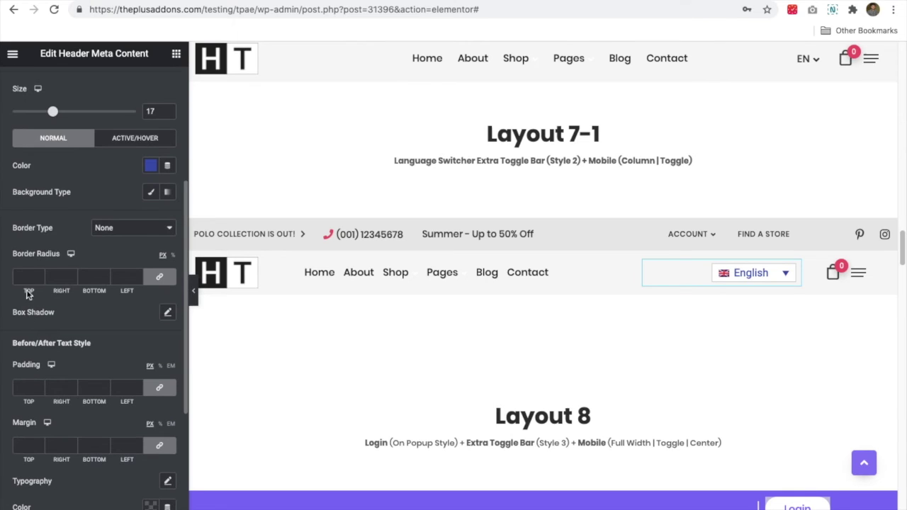
pyautogui.click(40, 276)
pyautogui.write('10')
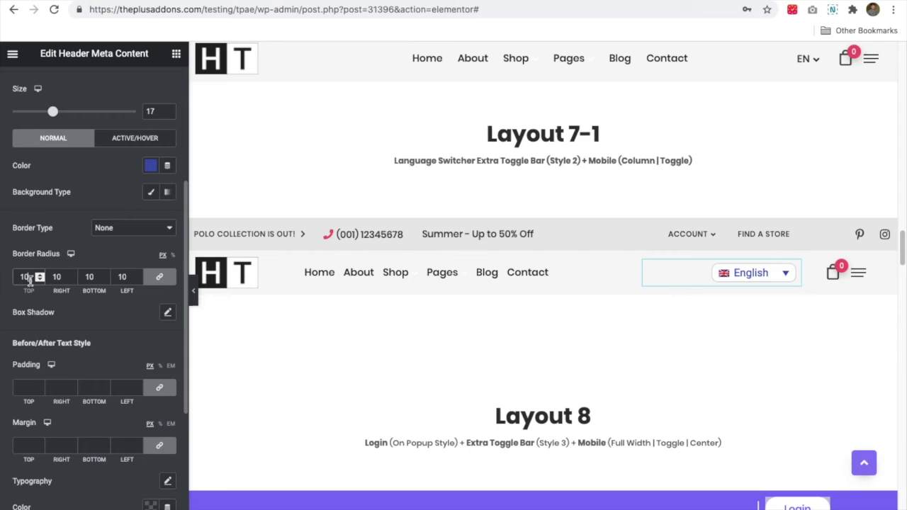
# Add a lighter-colored box shadow to the language switcher with a horizontal offset of 11 and a vertical offset of 6.
pyautogui.click(167, 312)
pyautogui.moveTo(74, 377); pyautogui.dragTo(80, 376)
pyautogui.click(74, 407)
pyautogui.moveTo(74, 408); pyautogui.dragTo(77, 407)
pyautogui.scroll(-3, 71, 421)
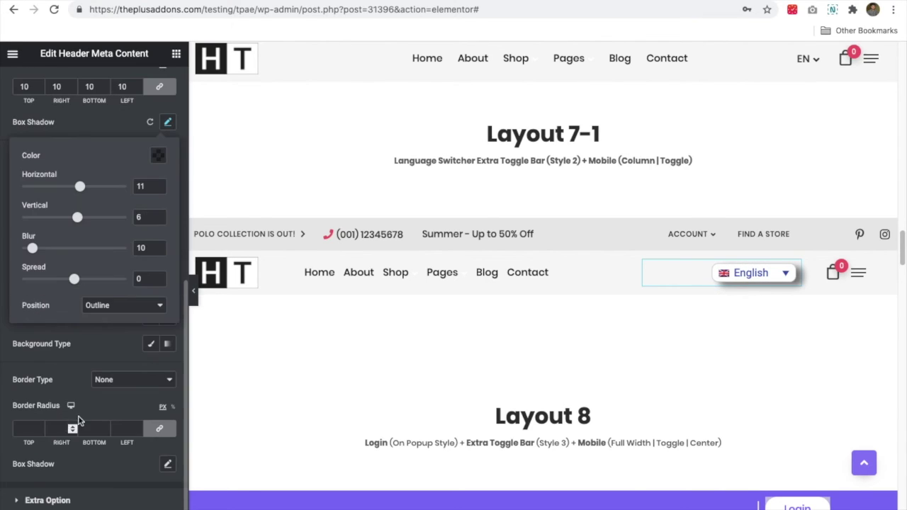
pyautogui.click(157, 155)
pyautogui.moveTo(89, 257); pyautogui.dragTo(94, 253)
pyautogui.click(59, 126)
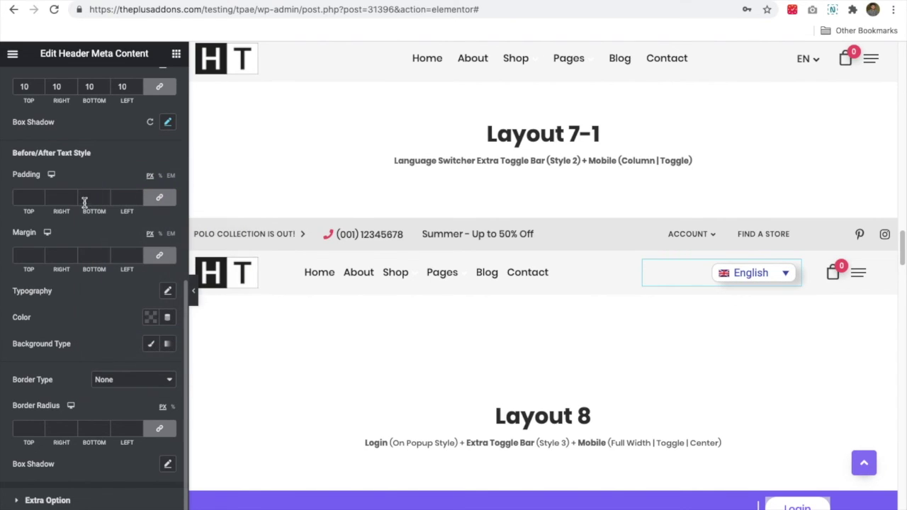
# Set the border type of the before/after text to Solid, and look through its width, color and radius options.
pyautogui.click(27, 196)
pyautogui.click(143, 380)
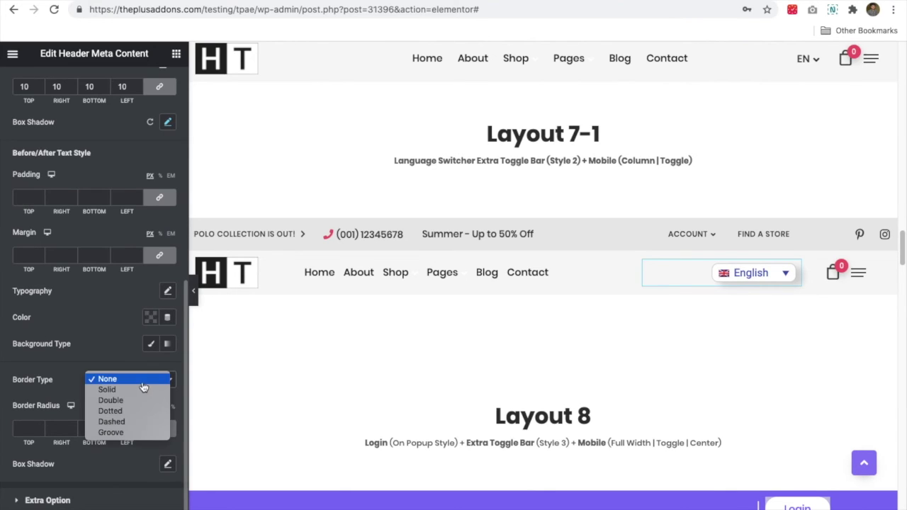
pyautogui.click(132, 391)
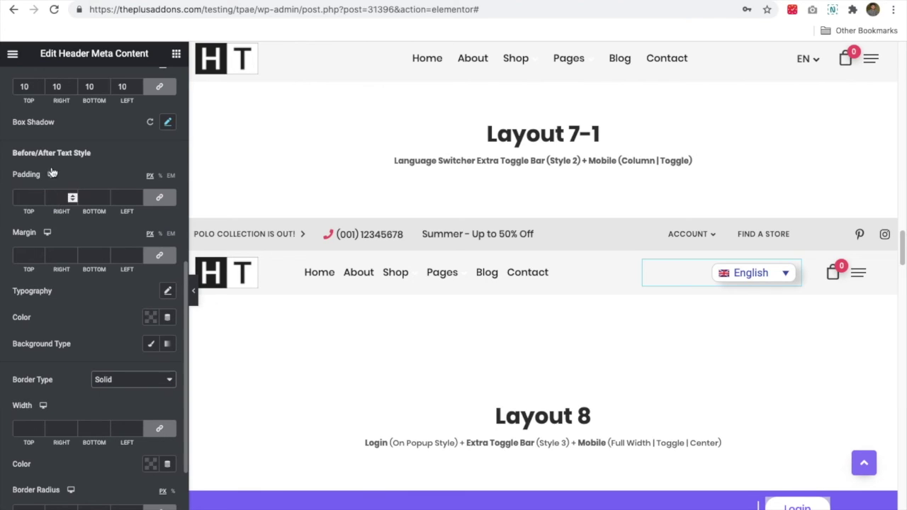
pyautogui.scroll(-1, 44, 376)
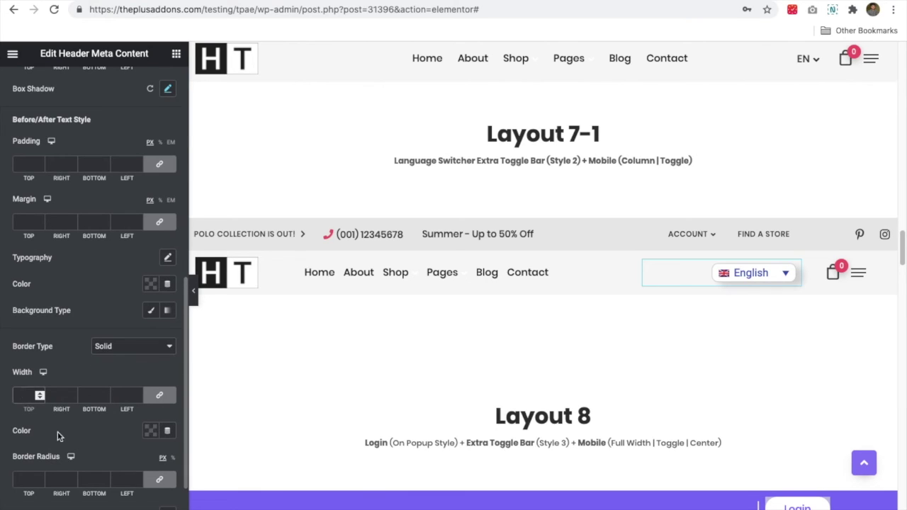
pyautogui.scroll(-1, 58, 436)
pyautogui.scroll(-1, 34, 422)
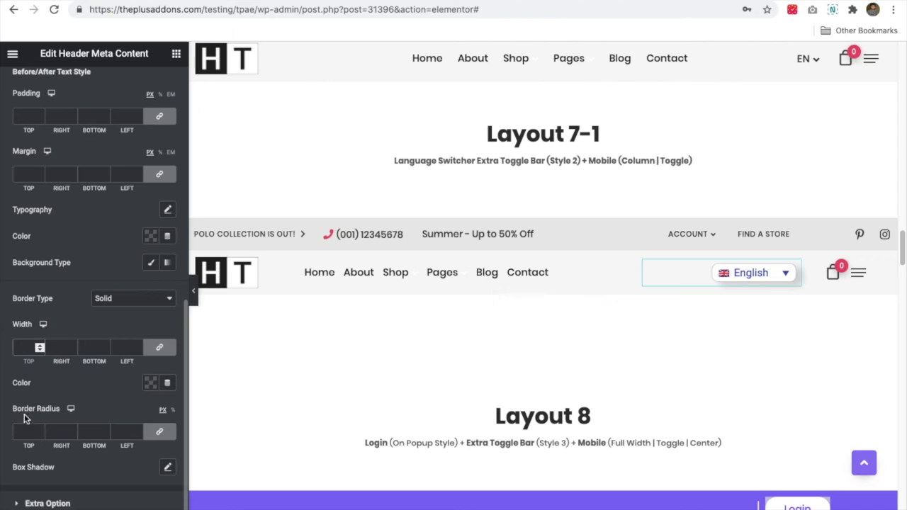
pyautogui.click(27, 431)
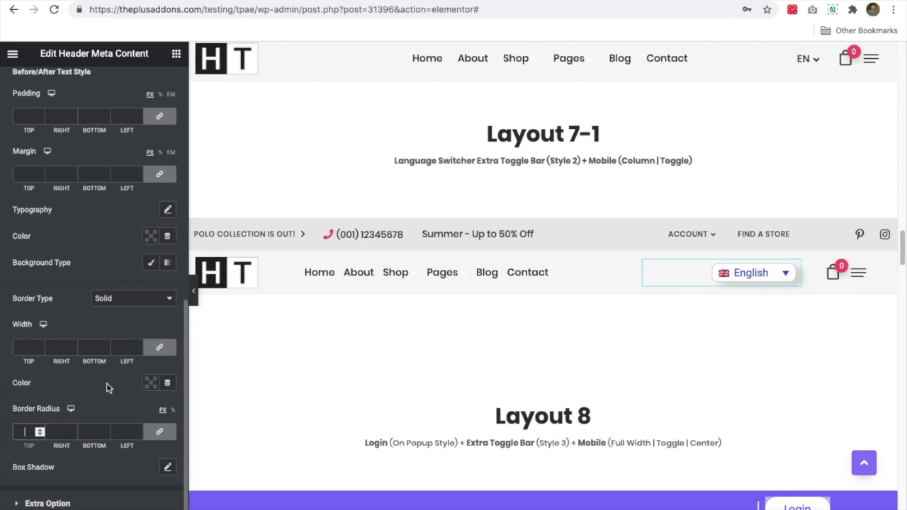
pyautogui.scroll(-1, 106, 386)
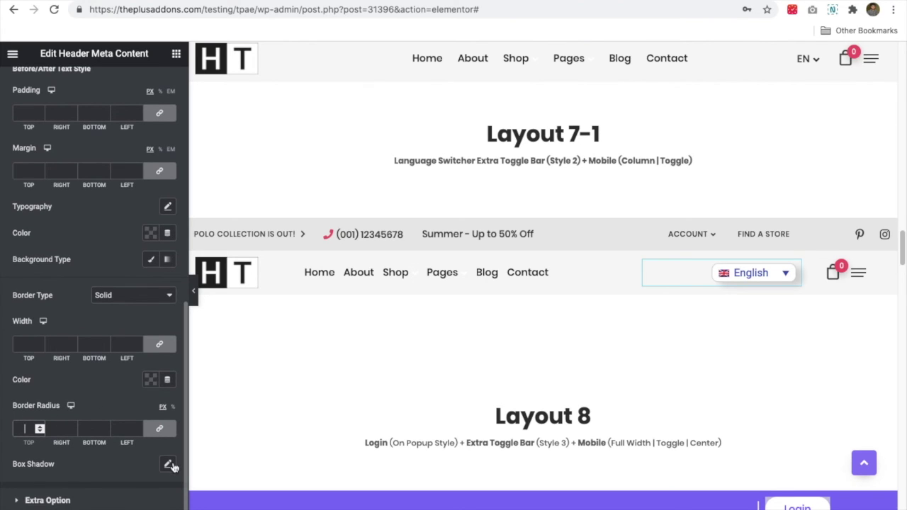
# Choose Translatepress as the language switcher source in the Header Meta Content widget's content settings.
pyautogui.scroll(5, 78, 245)
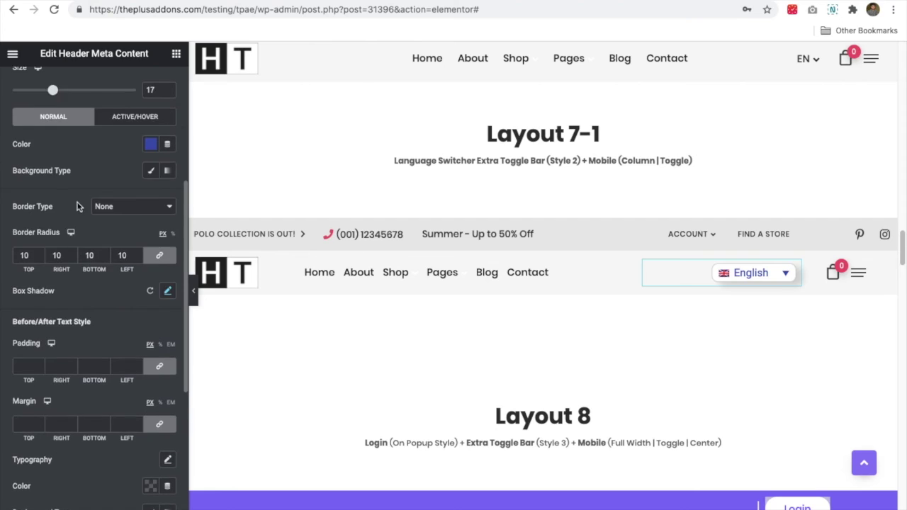
pyautogui.scroll(3, 79, 205)
pyautogui.click(32, 85)
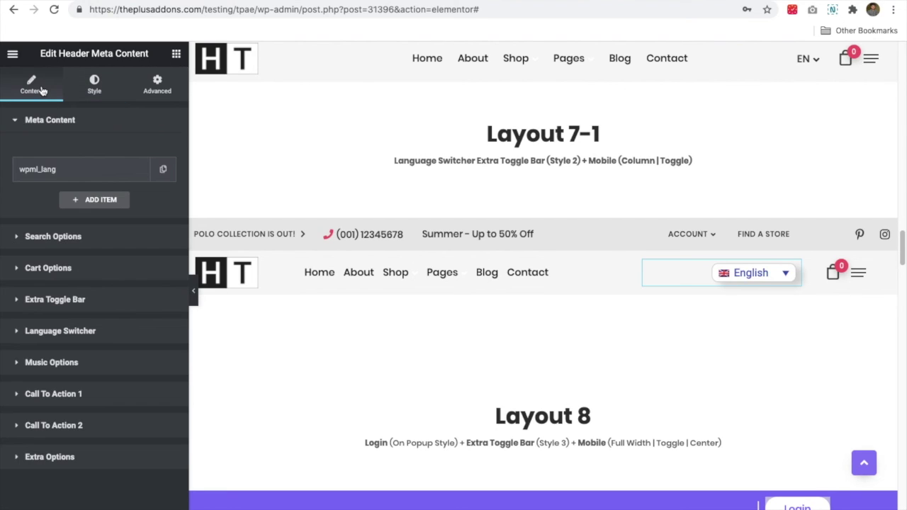
pyautogui.click(58, 338)
pyautogui.click(111, 298)
pyautogui.click(111, 310)
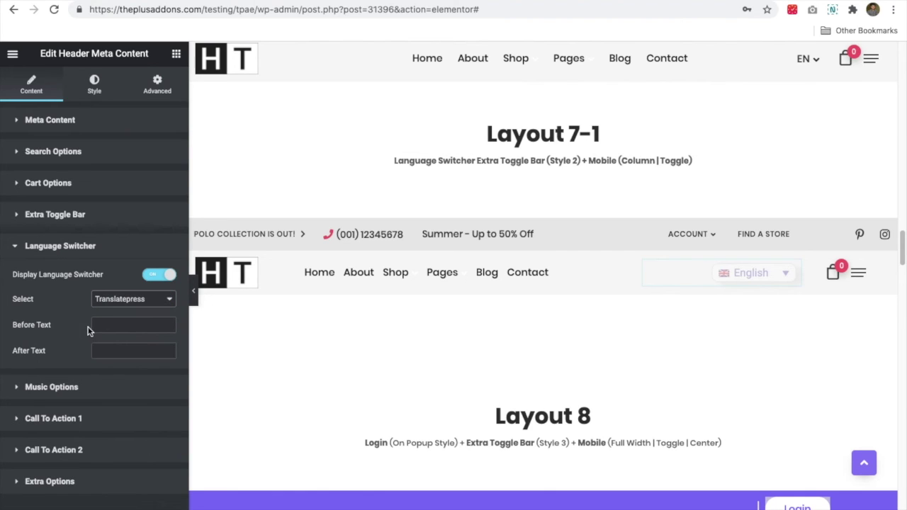
# Switch the language source to WPML to view its options, and return it to Translatepress.
pyautogui.click(113, 298)
pyautogui.click(108, 286)
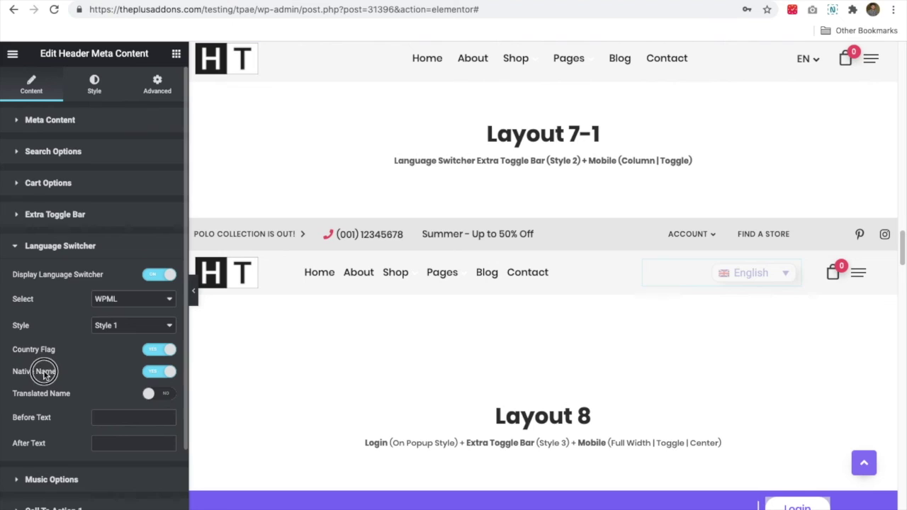
pyautogui.click(112, 301)
pyautogui.click(108, 310)
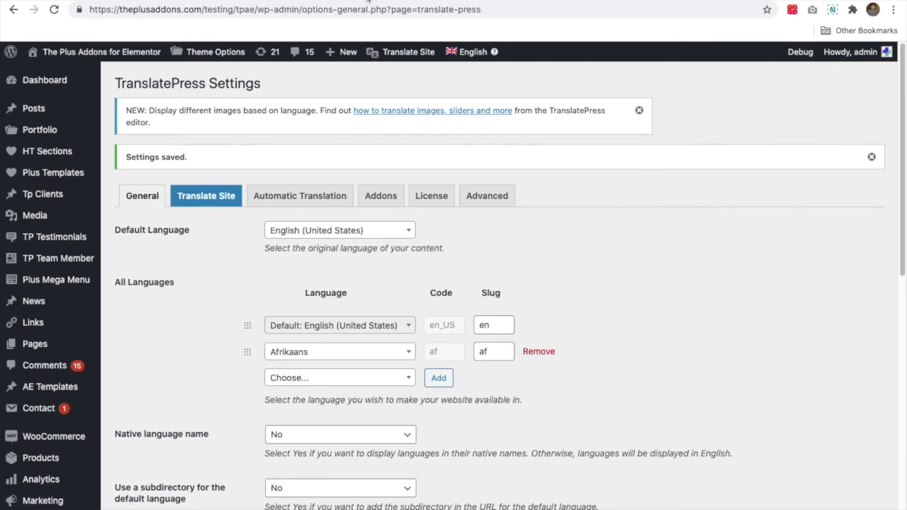
# In the TranslatePress settings, set the shortcode language switcher to Short Language Names and leave the menu item on Flags with Full Language Names.
pyautogui.scroll(-5, 223, 325)
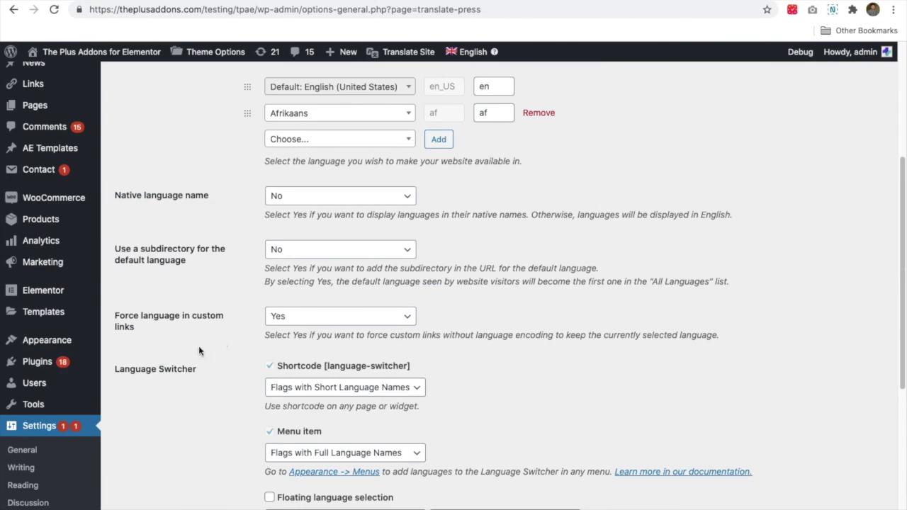
pyautogui.scroll(2, 362, 342)
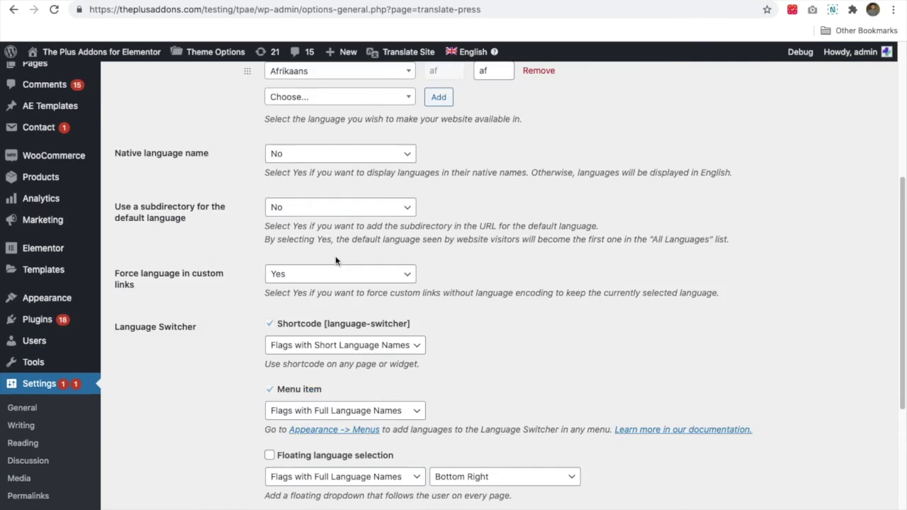
pyautogui.scroll(-2, 316, 311)
pyautogui.click(314, 301)
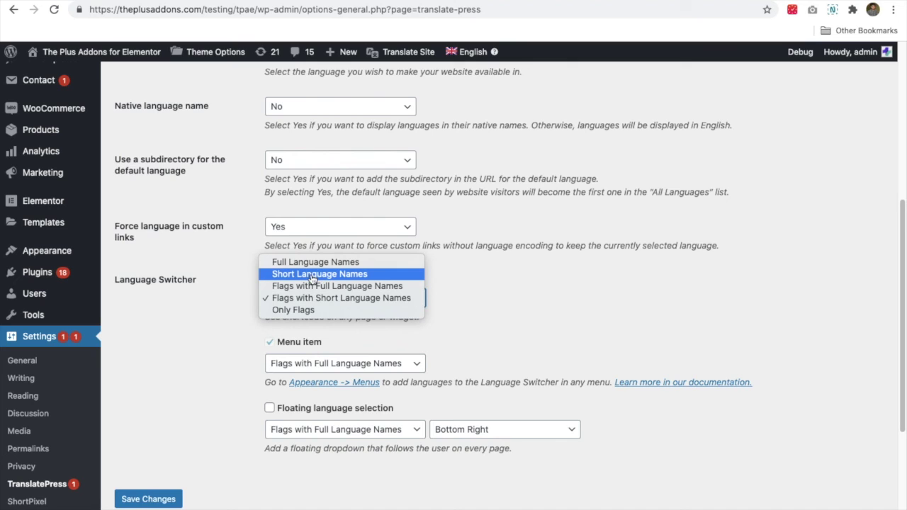
pyautogui.click(315, 277)
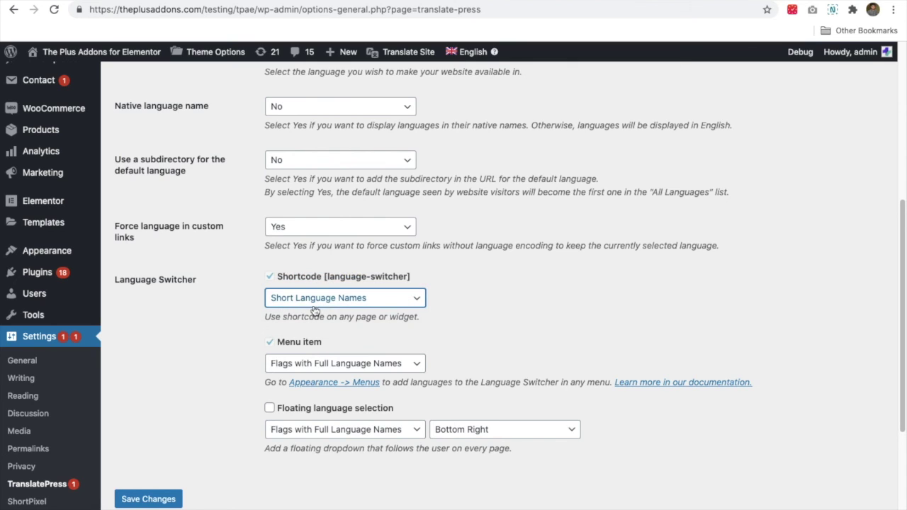
pyautogui.click(309, 363)
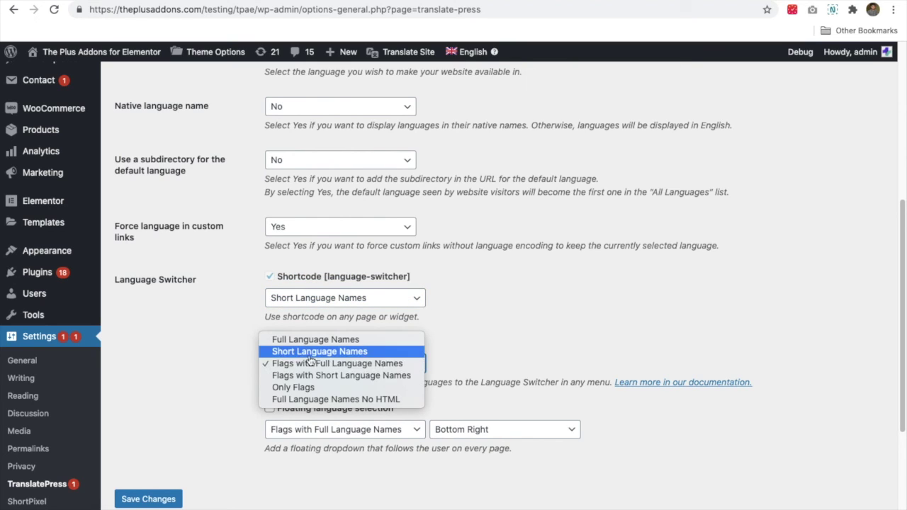
pyautogui.click(312, 363)
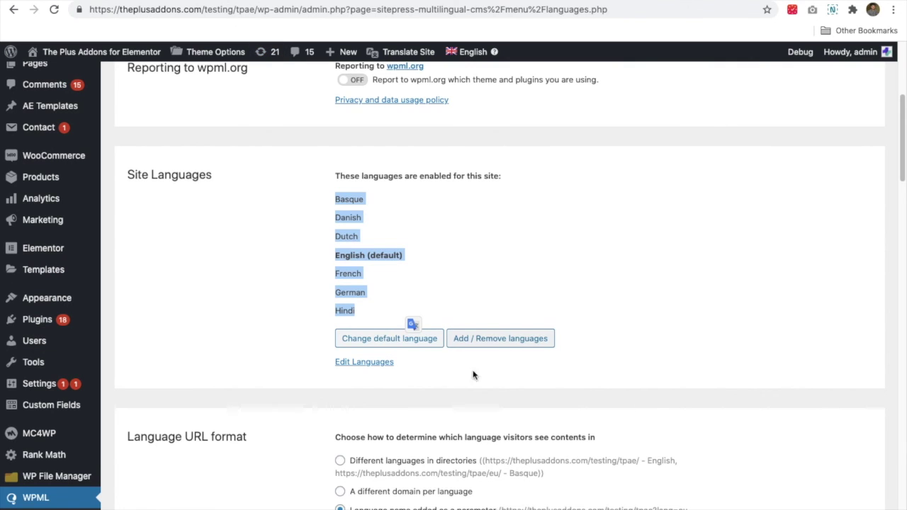
# Review the language URL format and language switcher options in the WPML Languages settings.
pyautogui.scroll(-5, 473, 375)
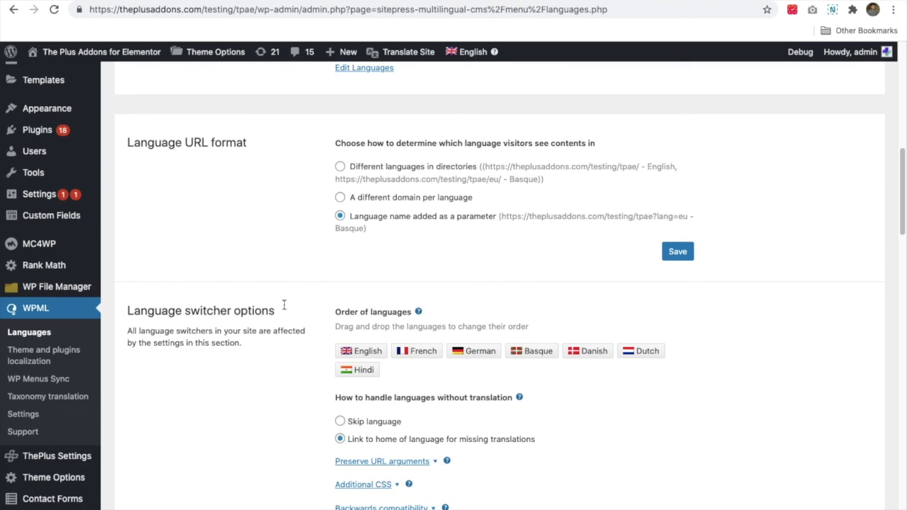
pyautogui.scroll(-2, 303, 251)
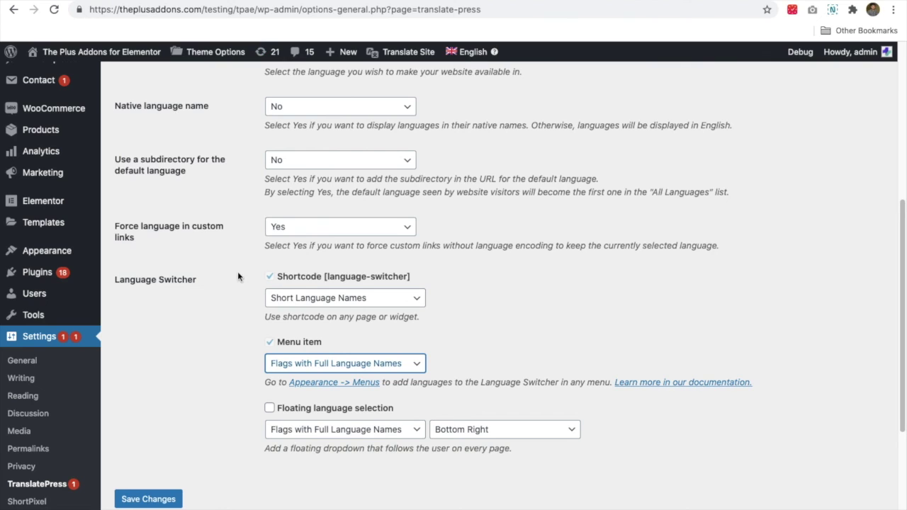
pyautogui.click(238, 276)
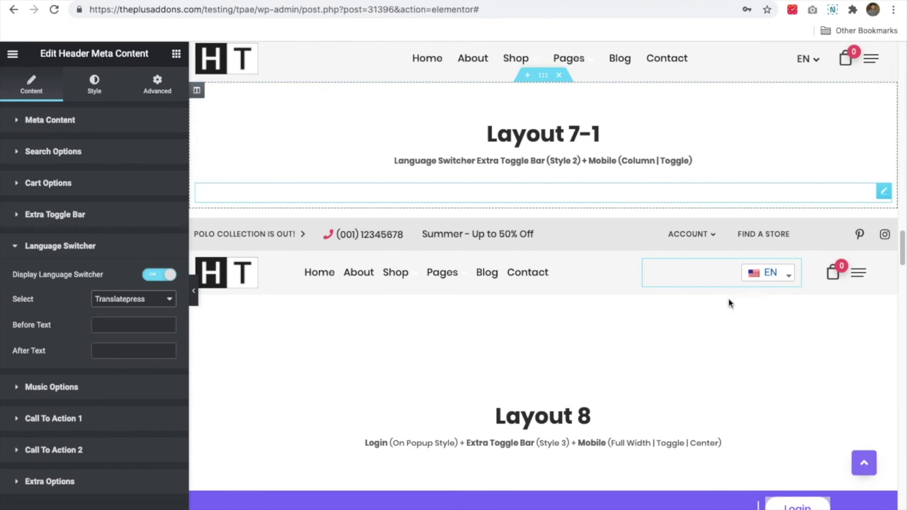
# In the Elementor header, view the Translatepress language list, set the switcher source to WPML, and examine its expanded list.
pyautogui.moveTo(776, 278)
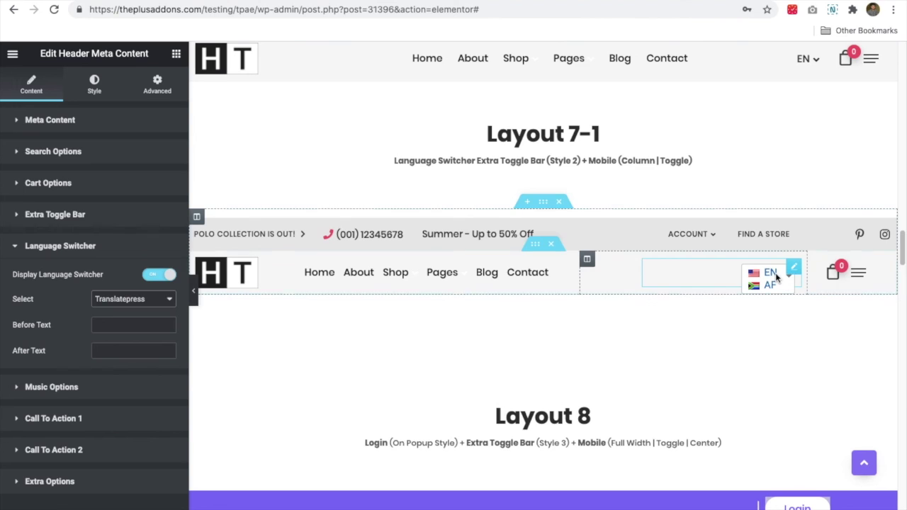
pyautogui.click(107, 299)
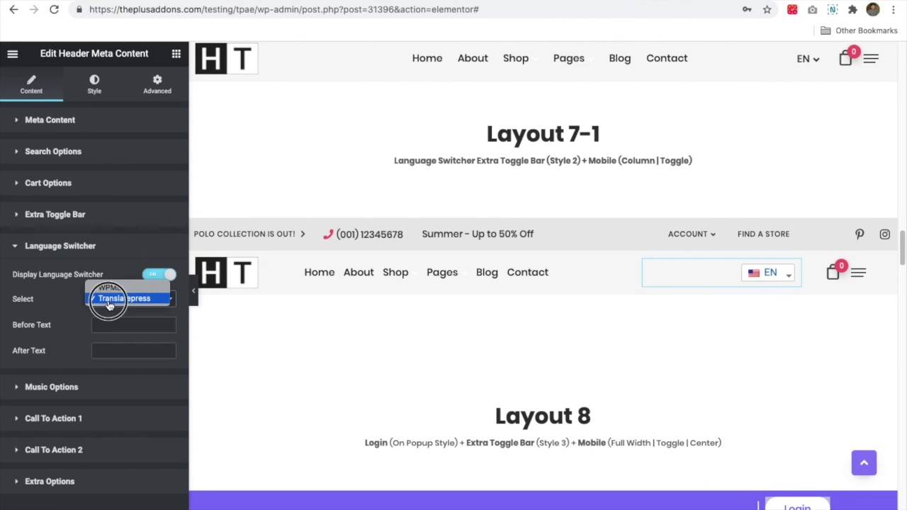
pyautogui.click(108, 287)
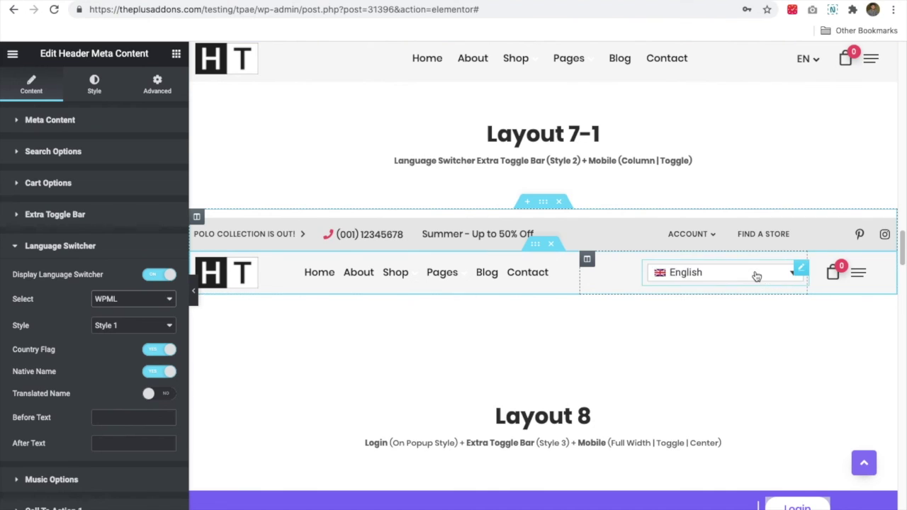
pyautogui.moveTo(755, 274)
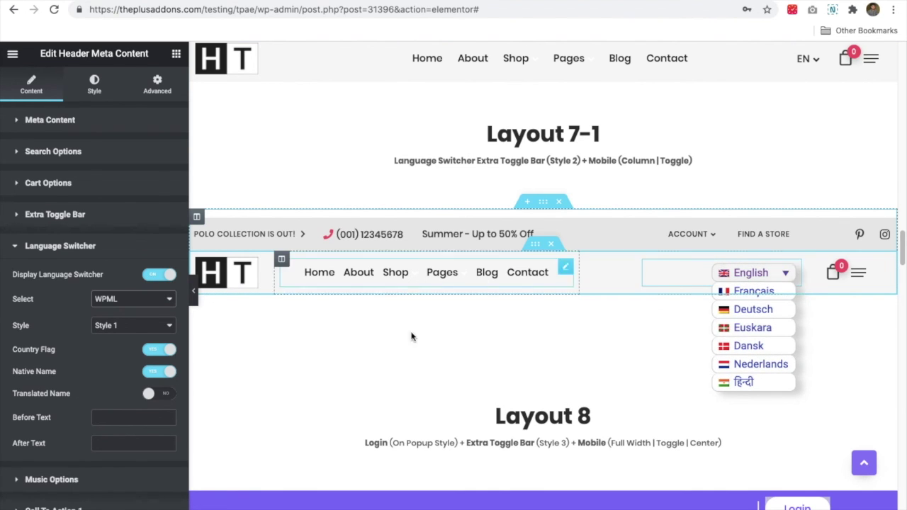
pyautogui.click(442, 347)
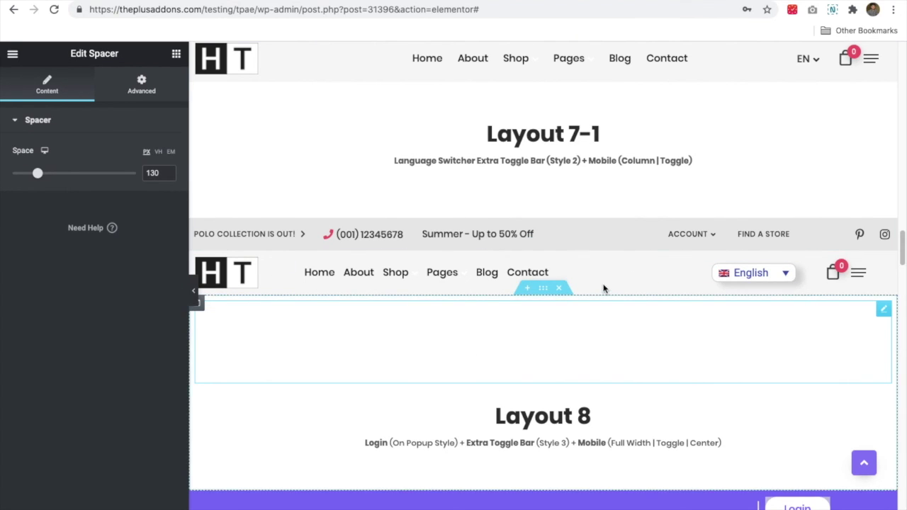